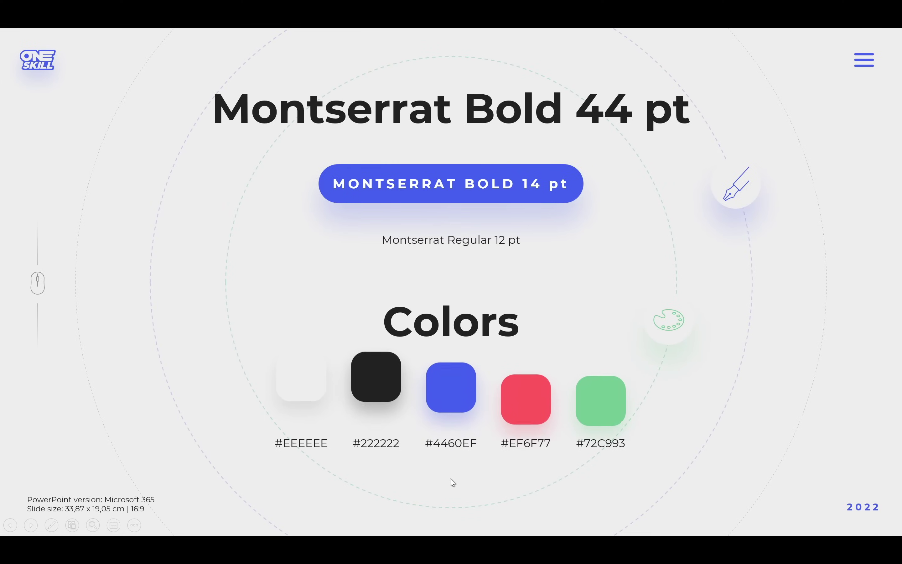
Exit the slide show and return to Normal view on the Fonts & Colors slide.
{"action": "left_click", "coordinate": [438, 491]}
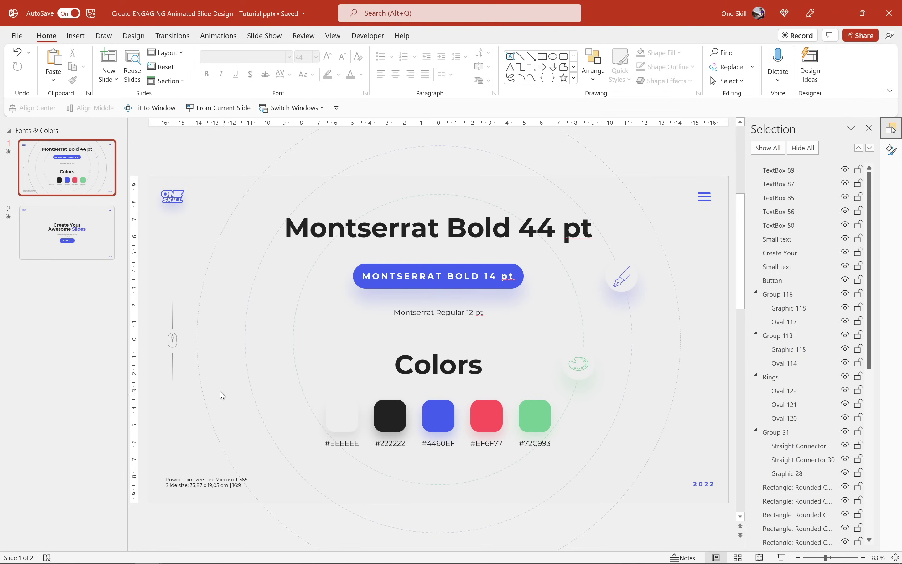
On slide 2, inspect the 'Create Your' and 'Awesome Slides' title lines and their alignment.
{"action": "left_click", "coordinate": [74, 223]}
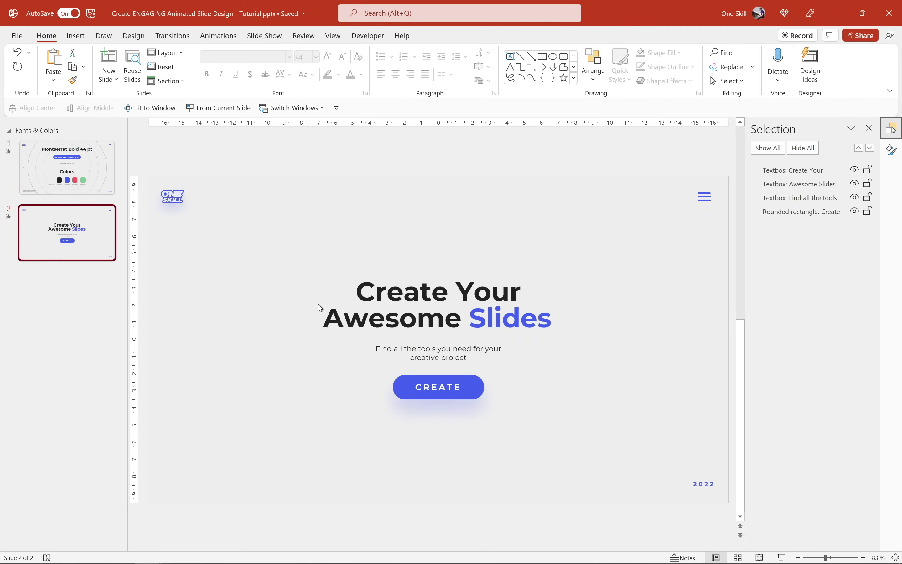
{"action": "left_click", "coordinate": [394, 293]}
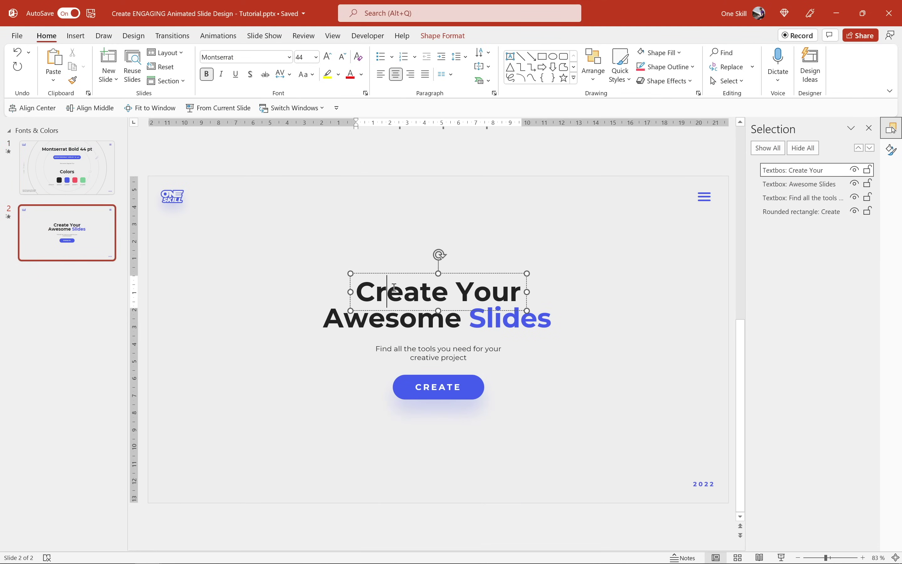
{"action": "left_click", "coordinate": [388, 327]}
{"action": "left_click", "coordinate": [387, 295]}
{"action": "left_click", "coordinate": [431, 323]}
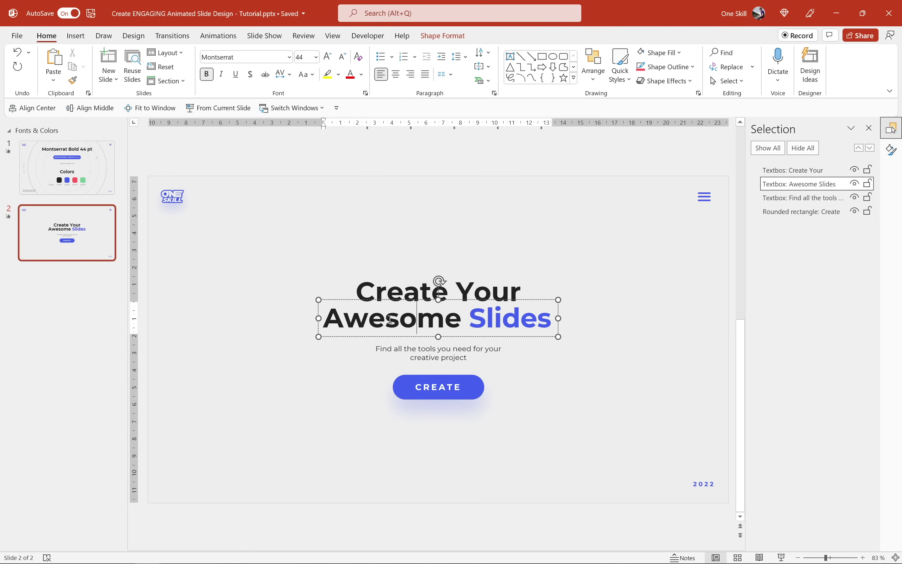
{"action": "left_click_drag", "start_coordinate": [471, 315], "coordinate": [547, 316]}
{"action": "left_click", "coordinate": [441, 317]}
Check the title text boxes, subtitle and CREATE button font sizes, and compare both title boxes.
{"action": "left_click", "coordinate": [405, 288]}
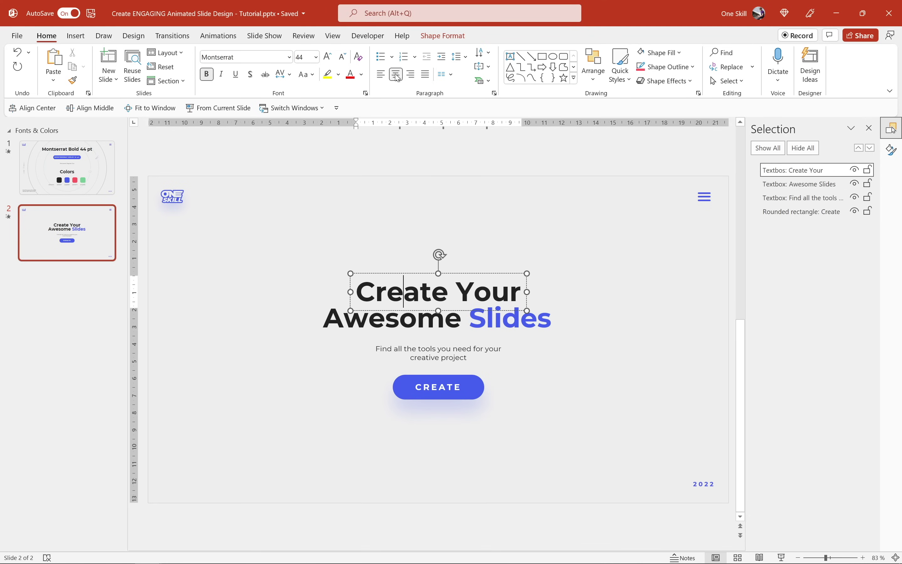
{"action": "left_click", "coordinate": [387, 320]}
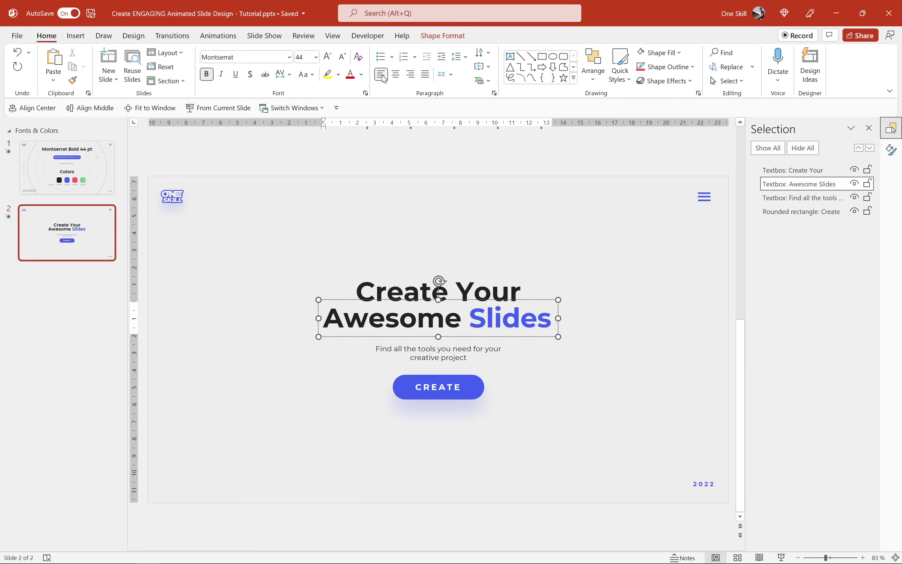
{"action": "left_click", "coordinate": [423, 354]}
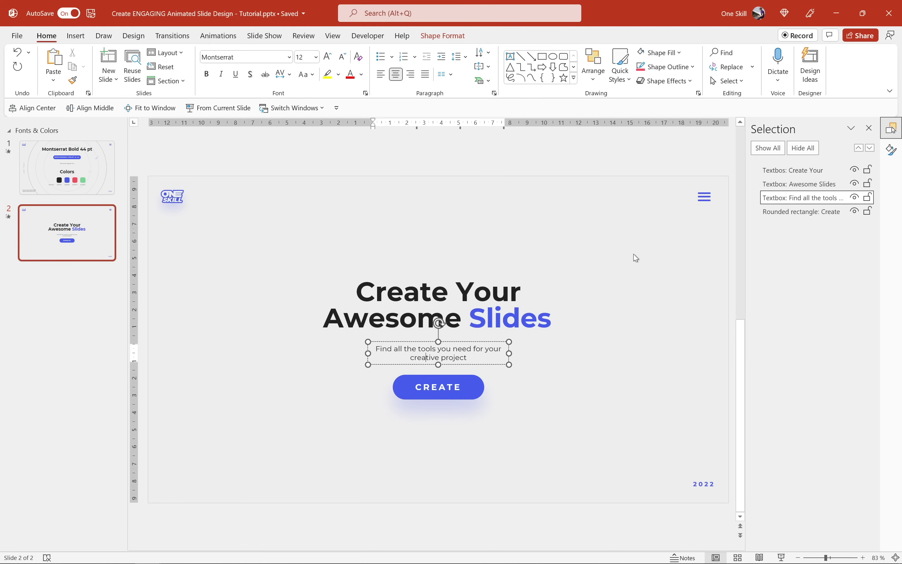
{"action": "left_click", "coordinate": [473, 382]}
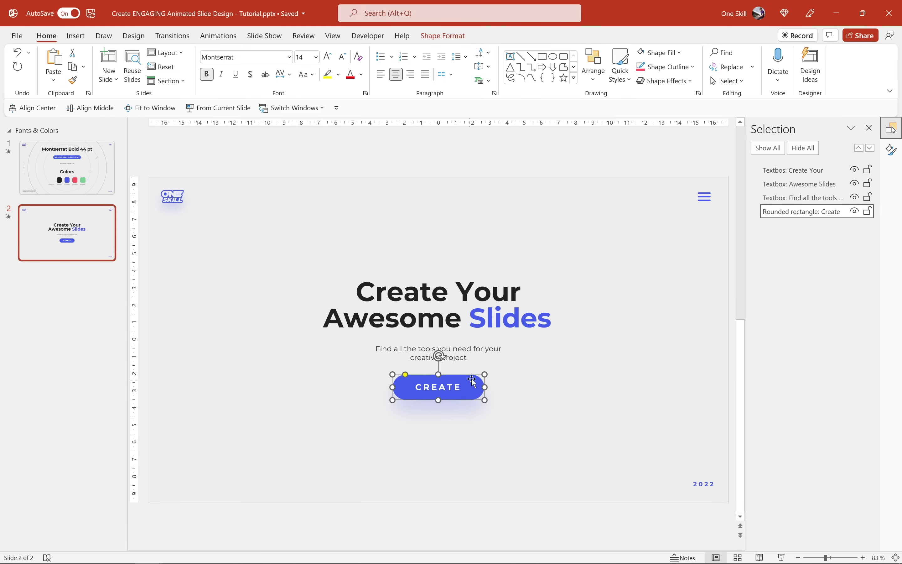
{"action": "left_click", "coordinate": [612, 274]}
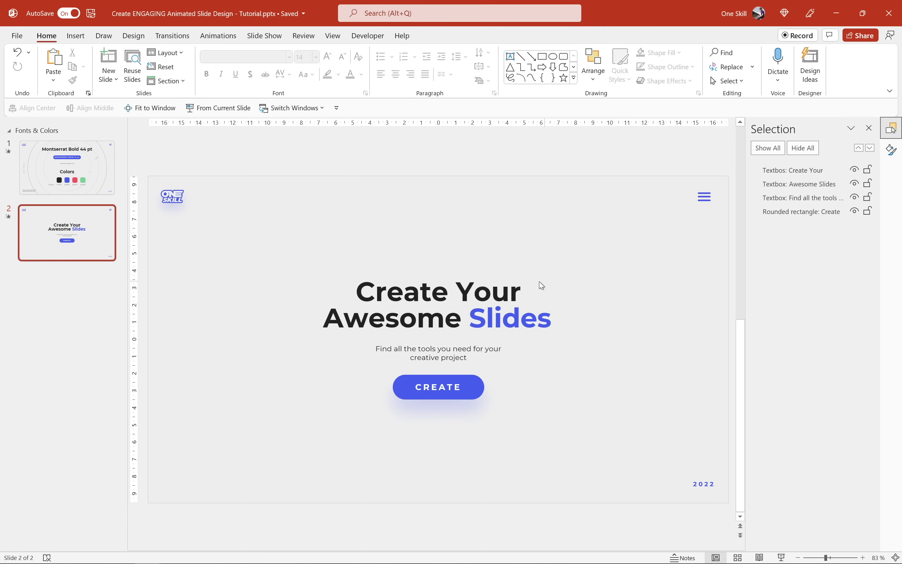
{"action": "left_click", "coordinate": [429, 290]}
{"action": "left_click", "coordinate": [424, 315]}
{"action": "left_click", "coordinate": [419, 297]}
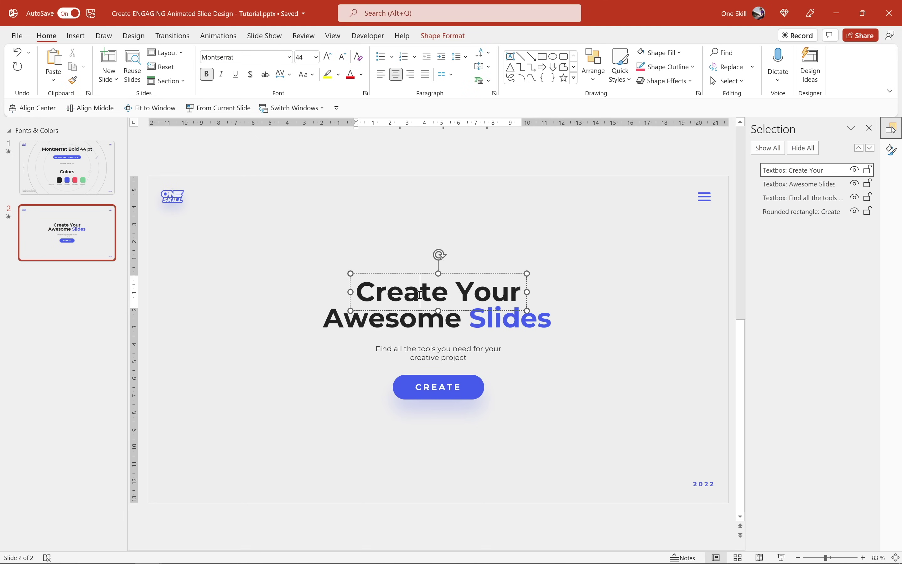
{"action": "left_click", "coordinate": [422, 314]}
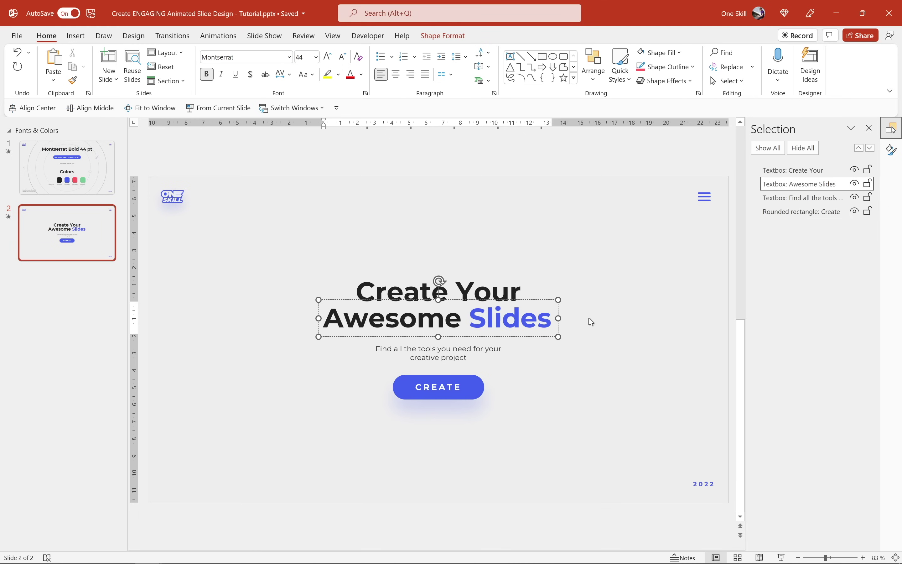
{"action": "left_click", "coordinate": [334, 39]}
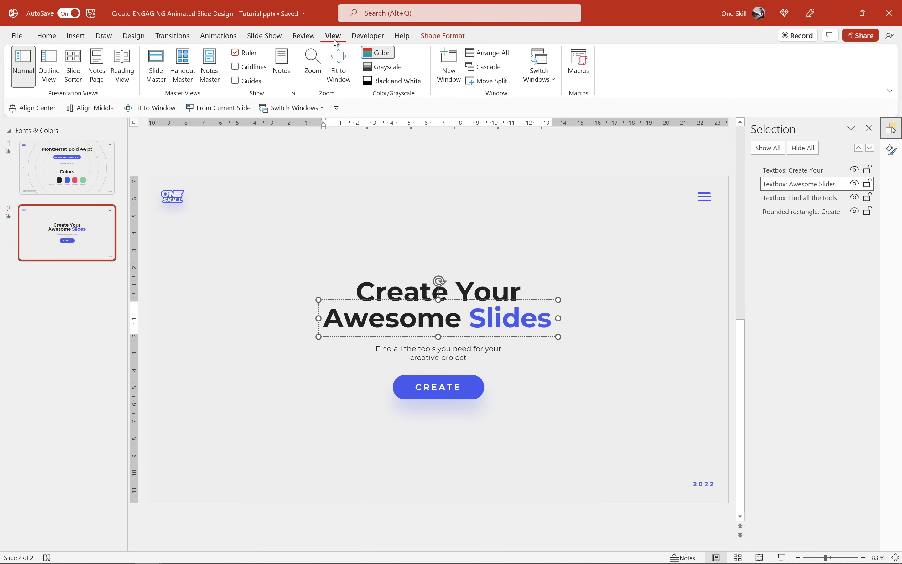
{"action": "left_click", "coordinate": [155, 66]}
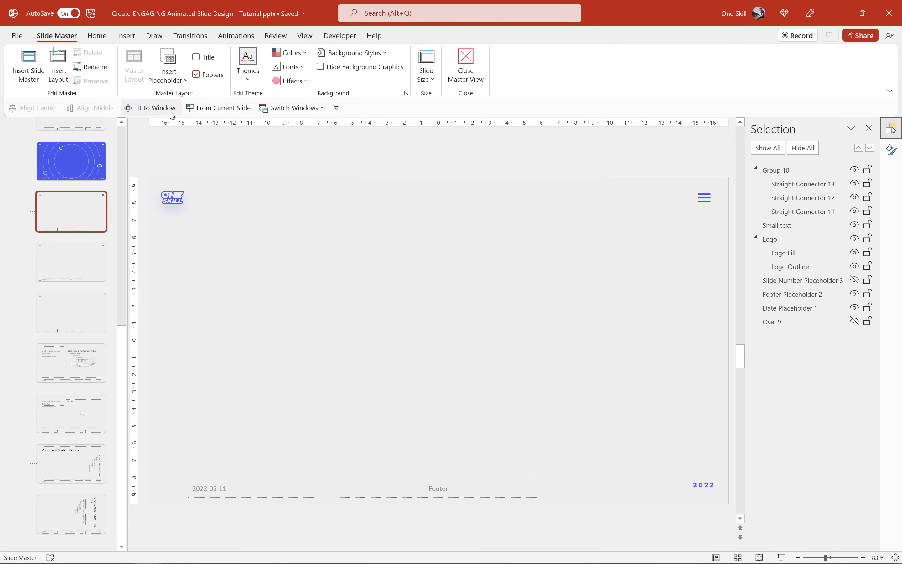
{"action": "left_click", "coordinate": [173, 198]}
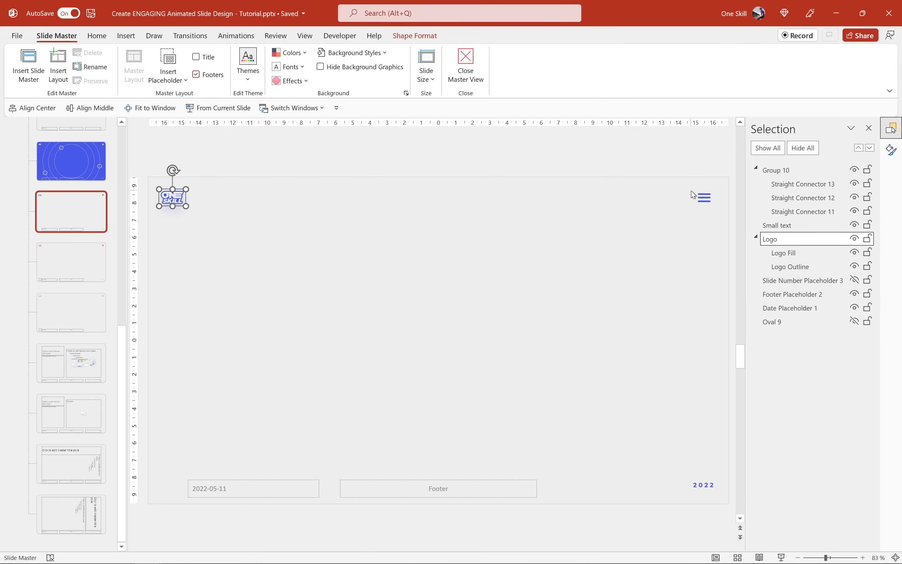
{"action": "left_click", "coordinate": [705, 198]}
{"action": "left_click", "coordinate": [704, 484]}
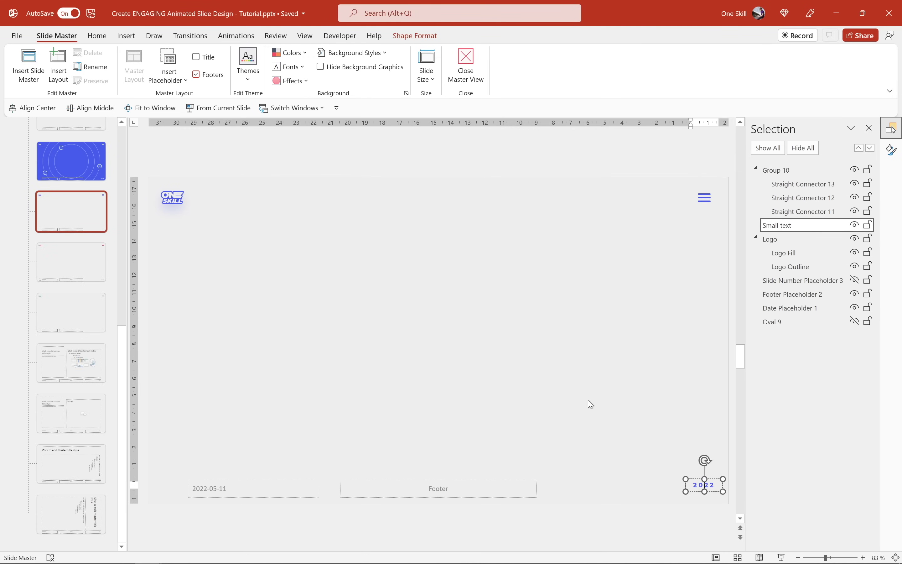
{"action": "left_click", "coordinate": [106, 259]}
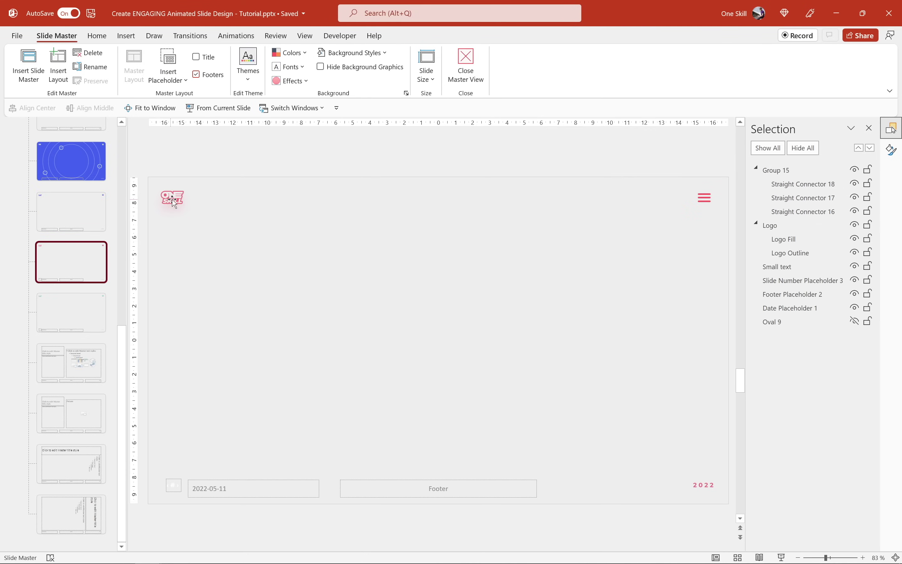
{"action": "left_click", "coordinate": [103, 301]}
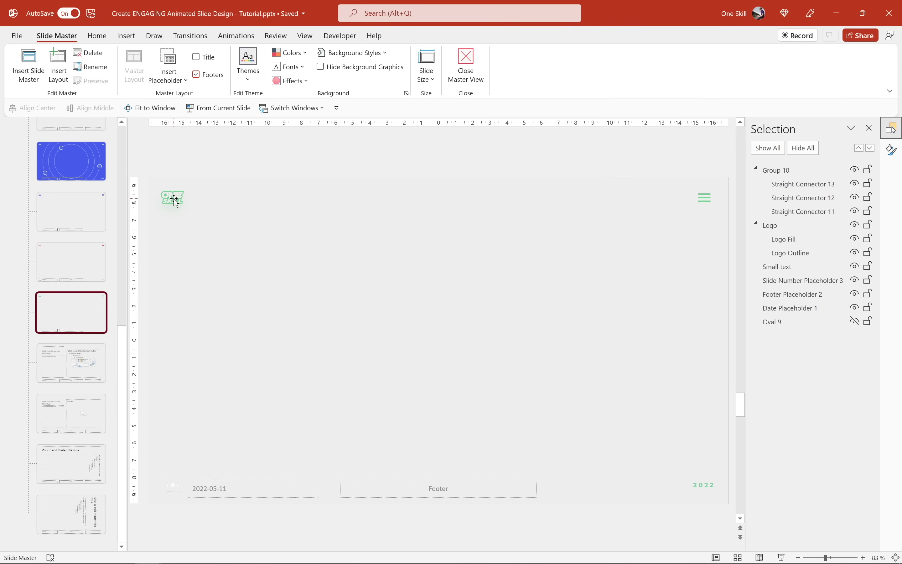
{"action": "left_click", "coordinate": [465, 65]}
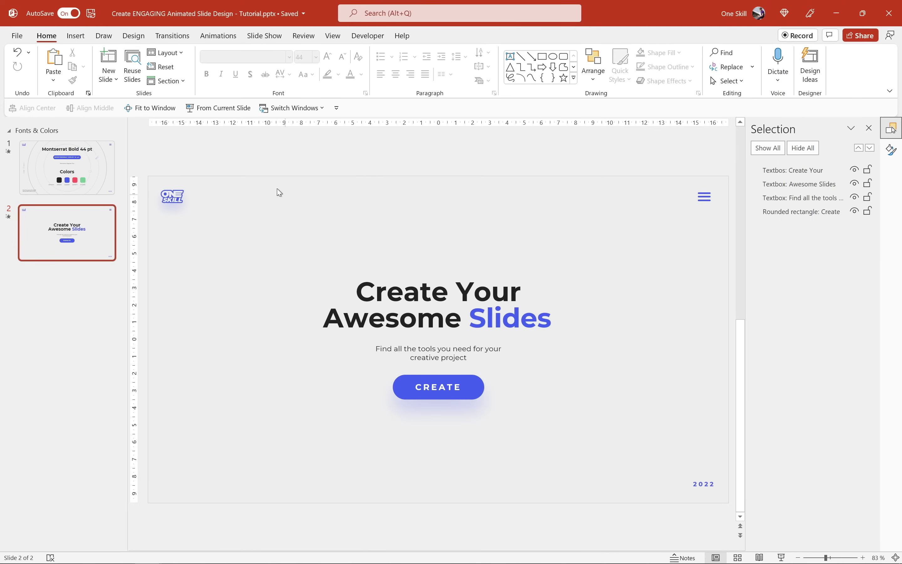
Draw a rectangle from Insert > Shapes over the word 'Slides' and zoom in on it.
{"action": "left_click", "coordinate": [76, 37]}
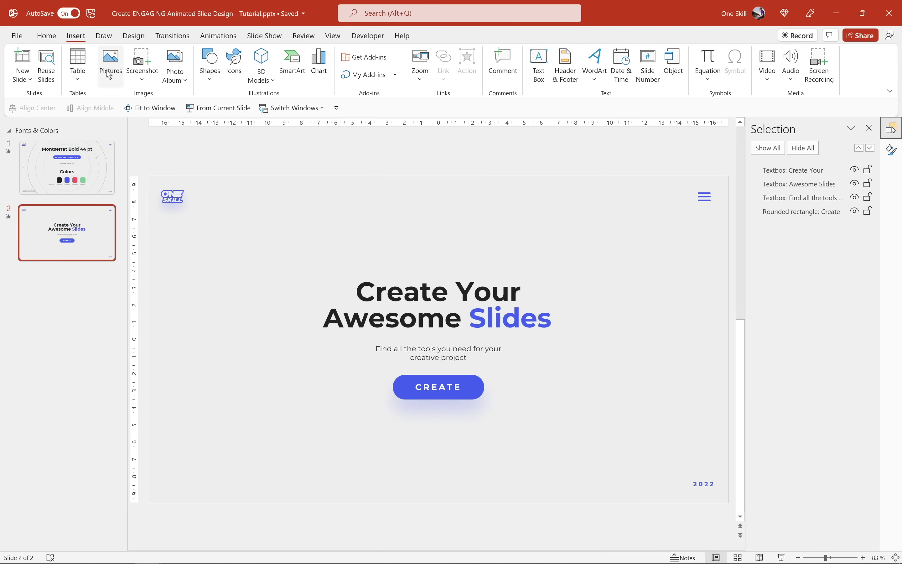
{"action": "left_click", "coordinate": [210, 79]}
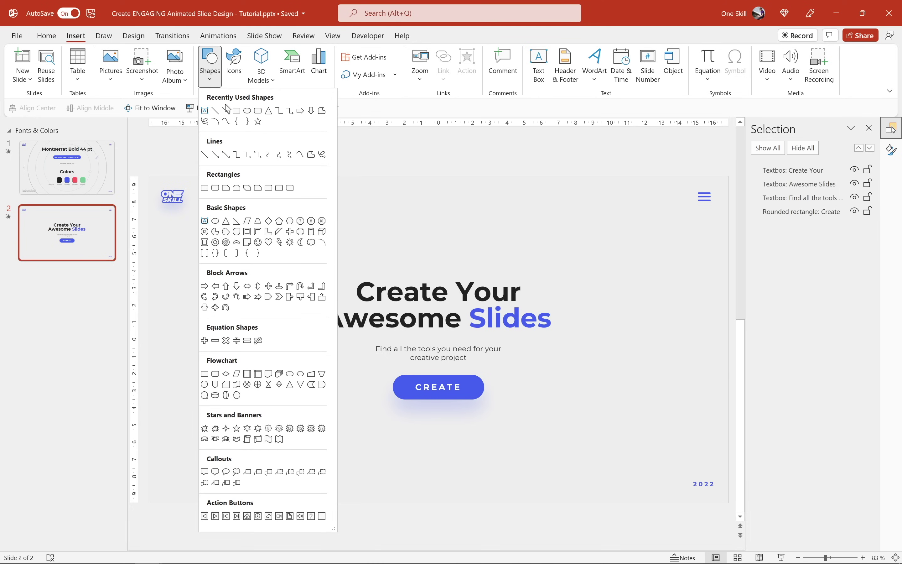
{"action": "left_click", "coordinate": [236, 110]}
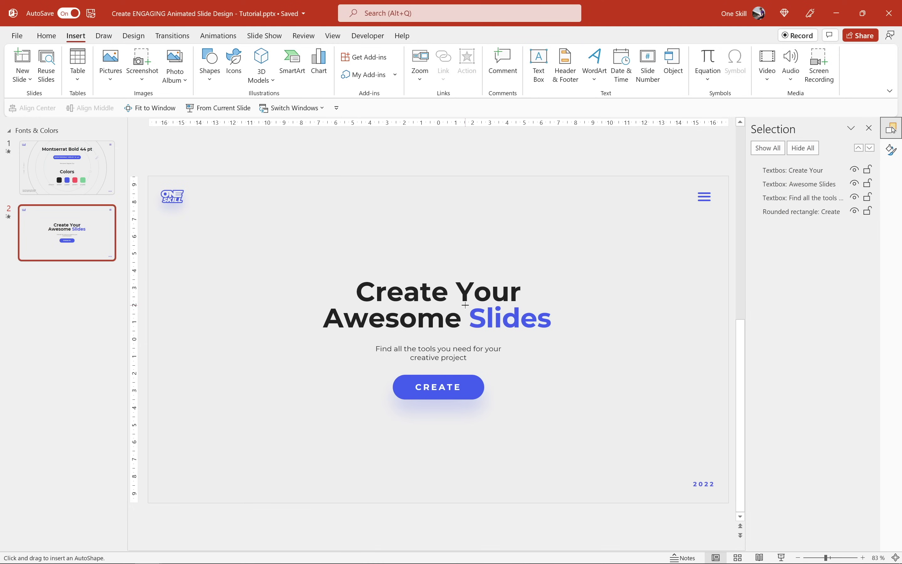
{"action": "left_click_drag", "start_coordinate": [465, 305], "coordinate": [694, 332]}
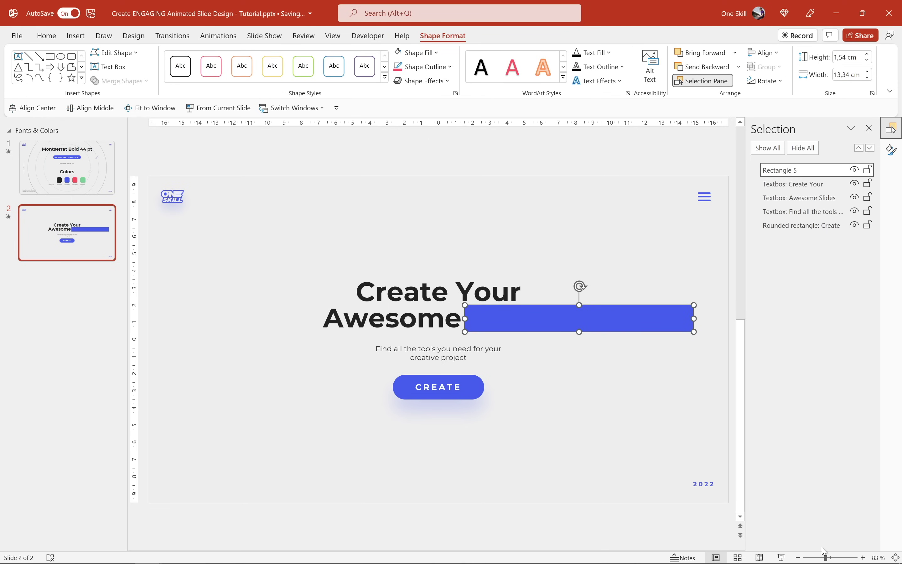
{"action": "left_click_drag", "start_coordinate": [825, 558], "coordinate": [835, 558]}
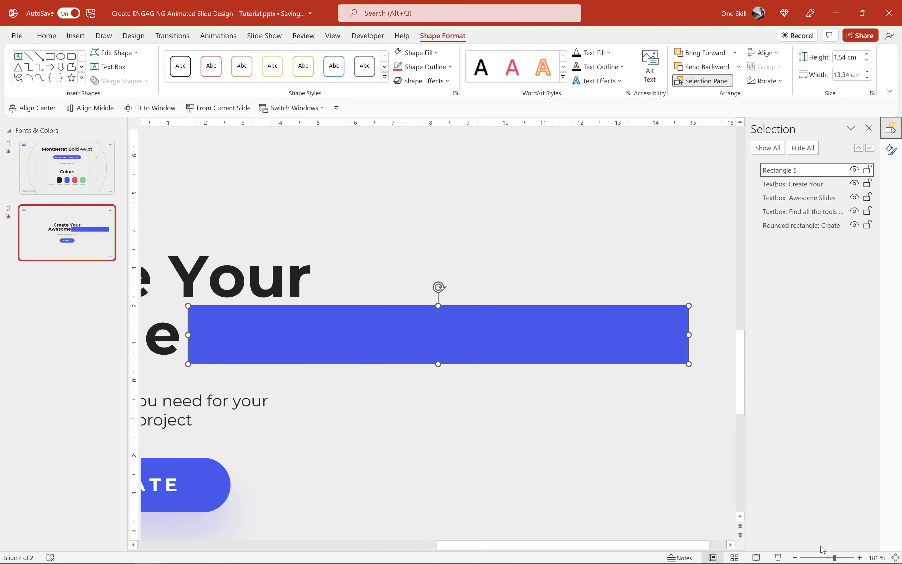
Give the rectangle a white fill with 20% transparency in Format Shape.
{"action": "left_click", "coordinate": [891, 150]}
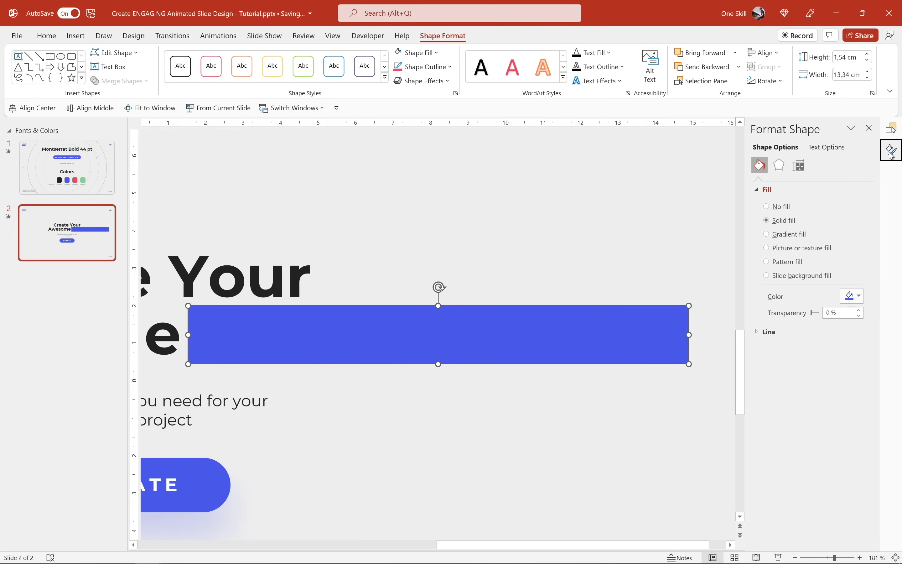
{"action": "left_click", "coordinate": [859, 302]}
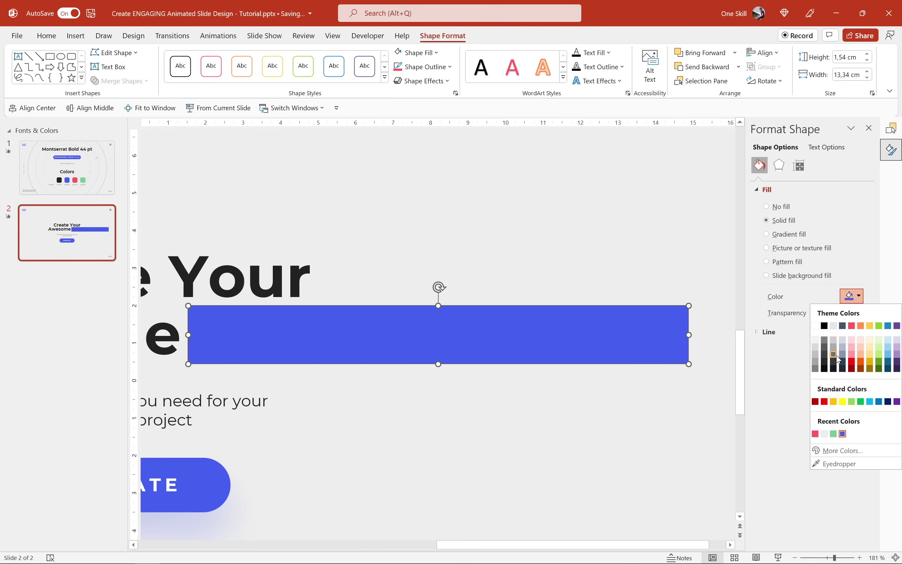
{"action": "left_click", "coordinate": [824, 434]}
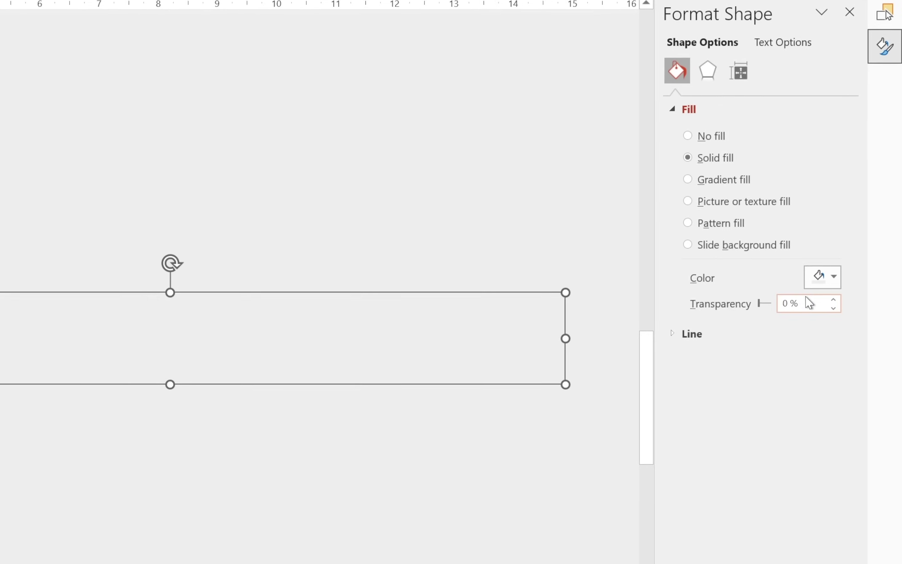
{"action": "left_click_drag", "start_coordinate": [810, 302], "coordinate": [783, 308]}
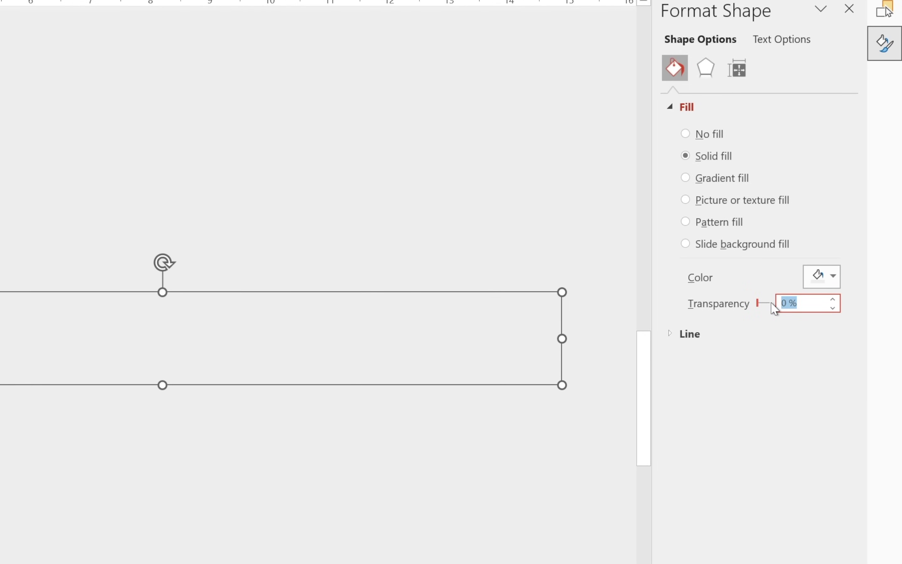
{"action": "type", "text": "20"}
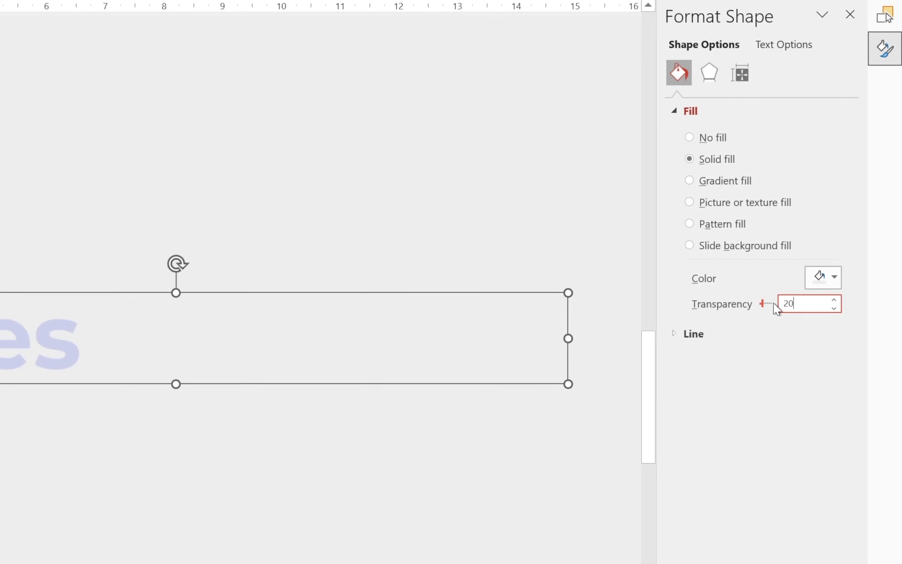
{"action": "key", "text": "Return"}
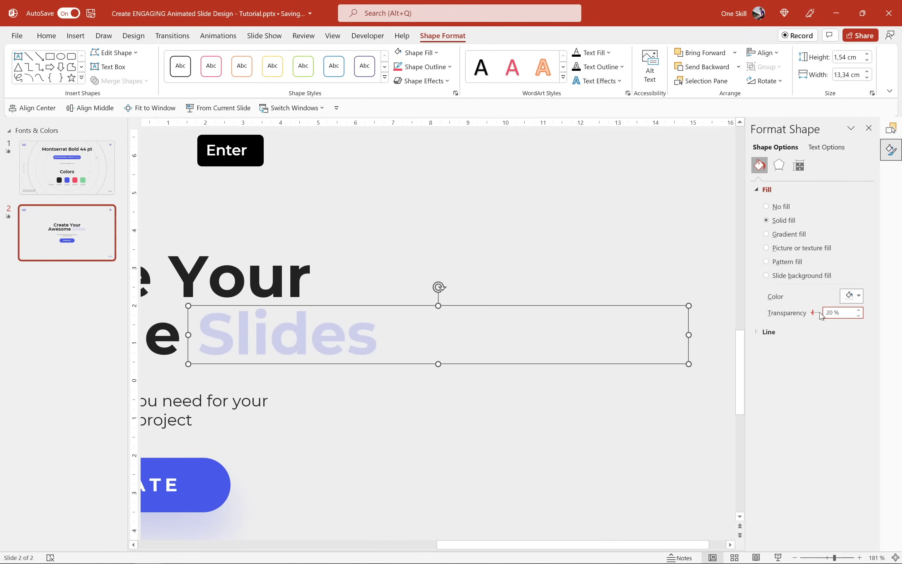
Adjust the faded rectangle's left edge and height to fit over 'Slides'.
{"action": "left_click", "coordinate": [533, 394]}
{"action": "left_click", "coordinate": [335, 331]}
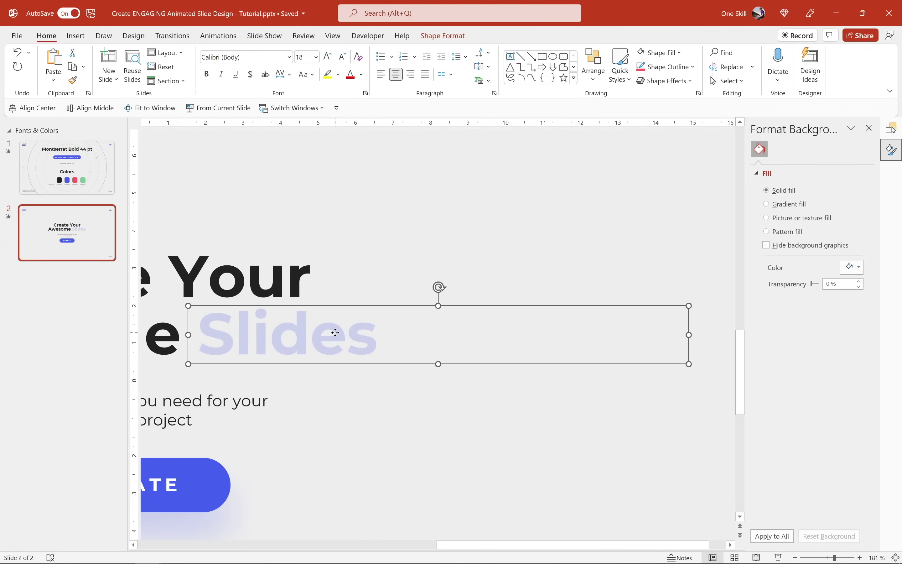
{"action": "left_click_drag", "start_coordinate": [190, 335], "coordinate": [188, 337]}
{"action": "left_click_drag", "start_coordinate": [438, 364], "coordinate": [438, 364]}
{"action": "left_click_drag", "start_coordinate": [439, 306], "coordinate": [439, 303]}
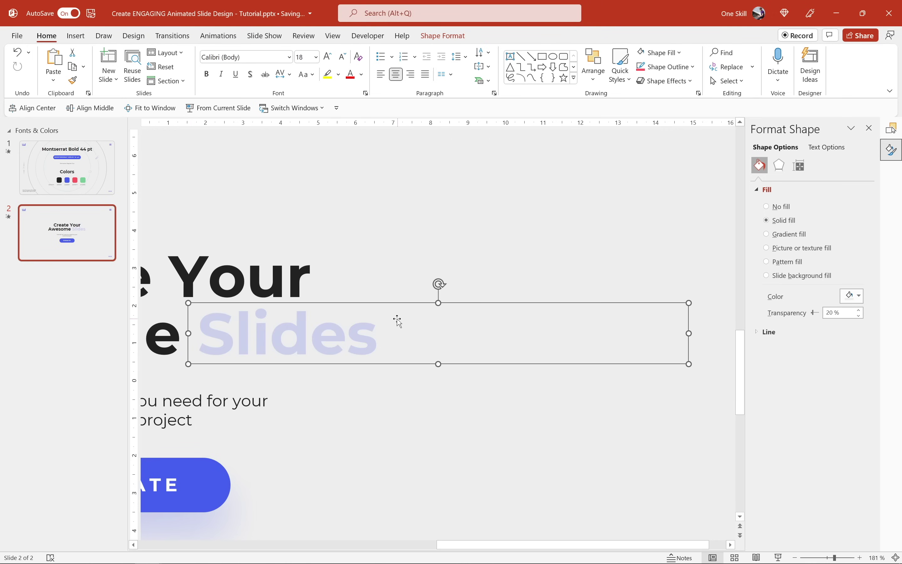
Ctrl-drag a copy of the rectangle above 'Your' and fill it with the recent blue at 0% transparency.
{"action": "key", "text": "ctrl"}
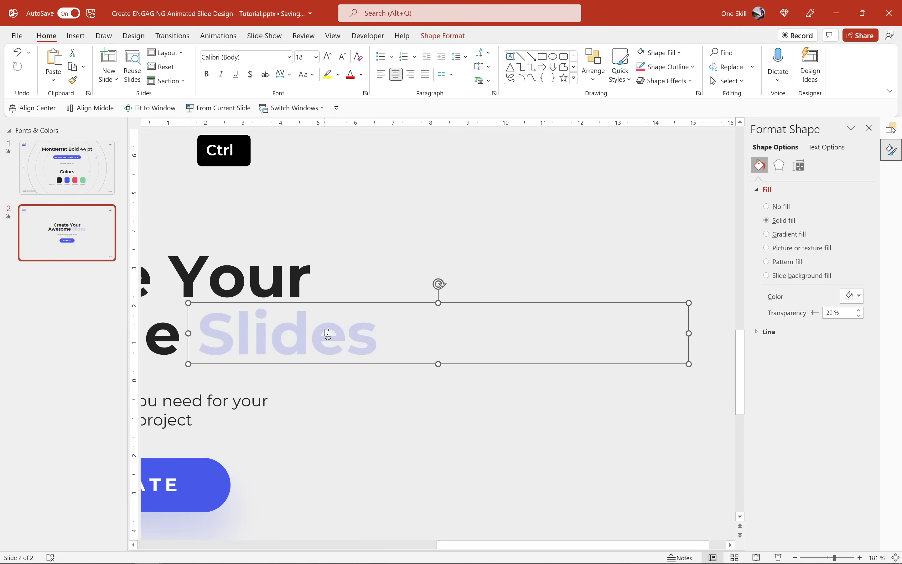
{"action": "left_click_drag", "start_coordinate": [325, 331], "coordinate": [417, 221]}
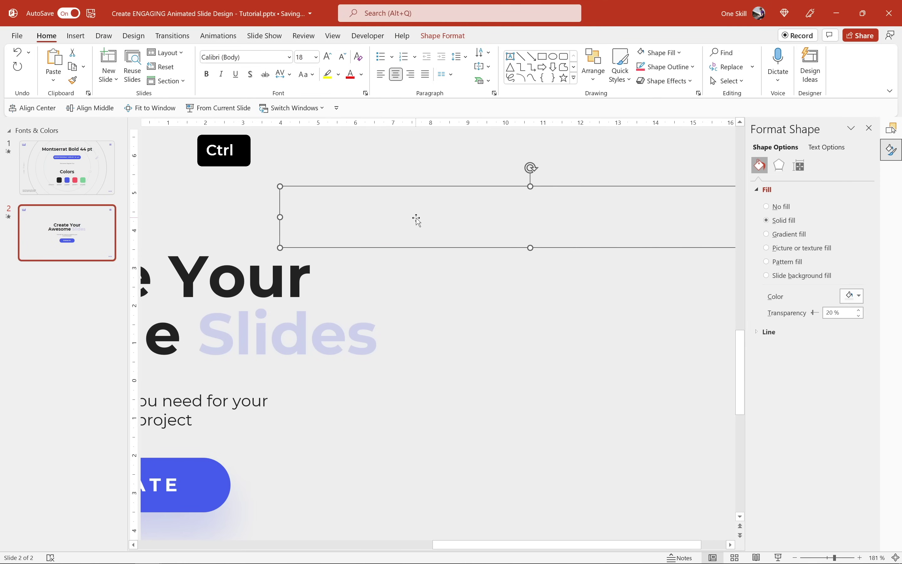
{"action": "left_click", "coordinate": [858, 296]}
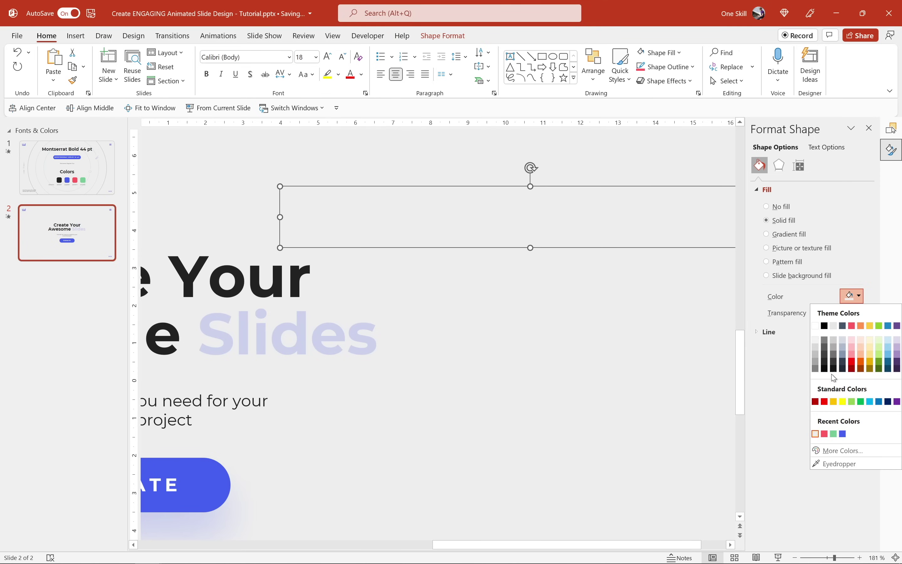
{"action": "left_click", "coordinate": [843, 434]}
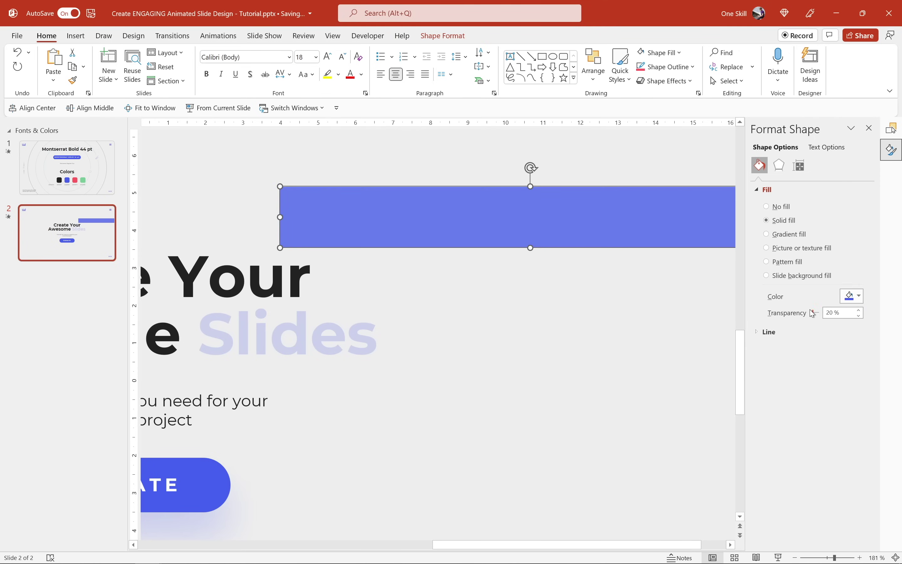
{"action": "left_click_drag", "start_coordinate": [812, 313], "coordinate": [807, 315]}
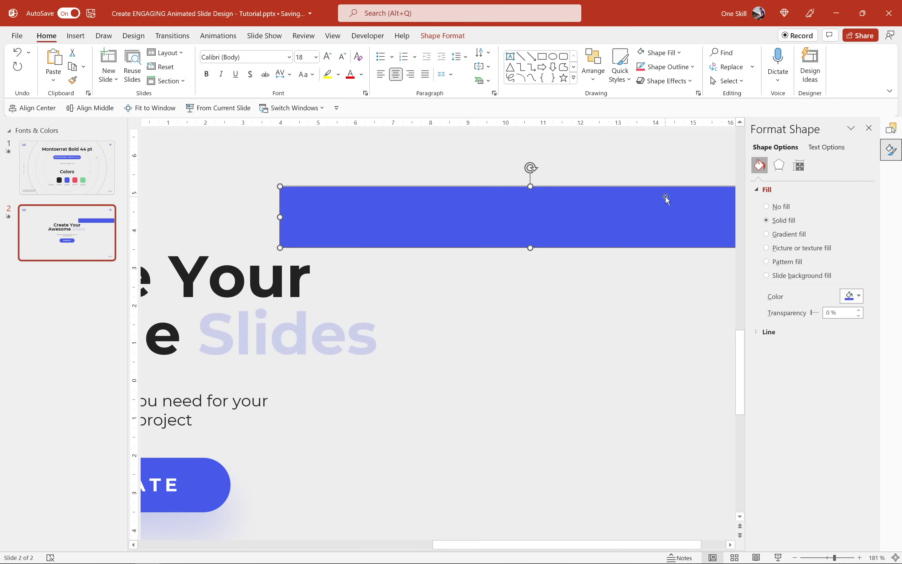
Set the copy's width to 0,12 cm and move the thin bar beside 'Your'.
{"action": "left_click", "coordinate": [459, 39]}
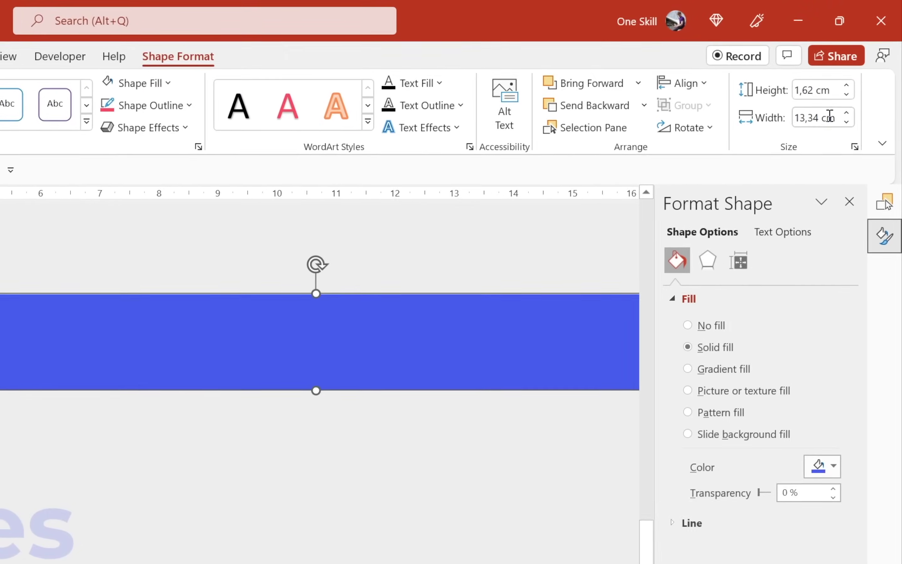
{"action": "left_click", "coordinate": [844, 91]}
{"action": "type", "text": "0,"}
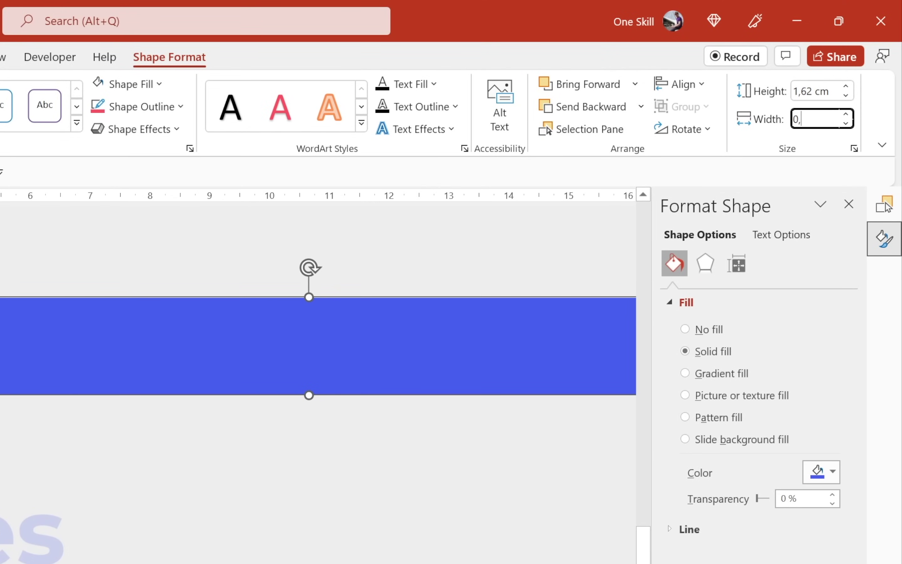
{"action": "type", "text": "12"}
{"action": "key", "text": "Return"}
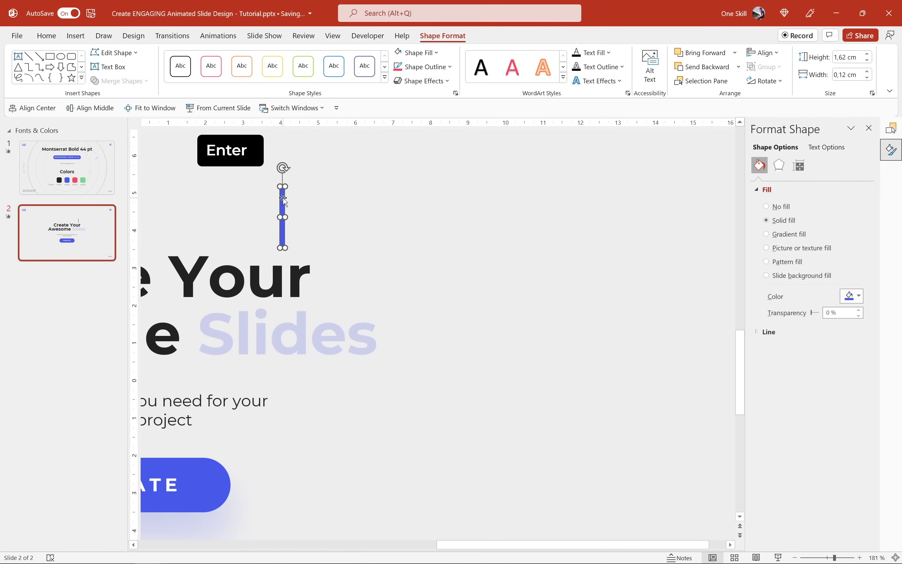
{"action": "left_click_drag", "start_coordinate": [284, 201], "coordinate": [337, 247]}
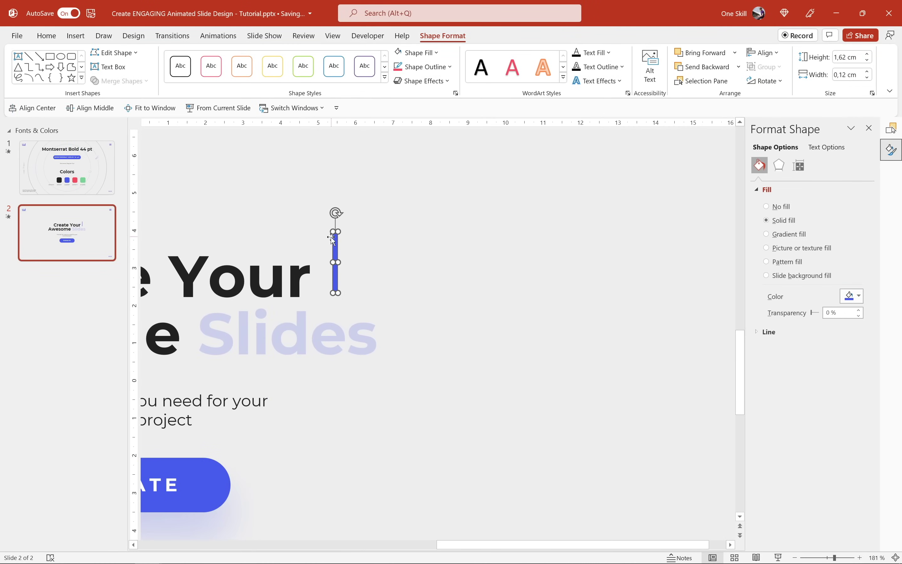
Align the blue bar and faded rectangle by their left and bottom edges.
{"action": "left_click", "coordinate": [301, 335], "text": "shift"}
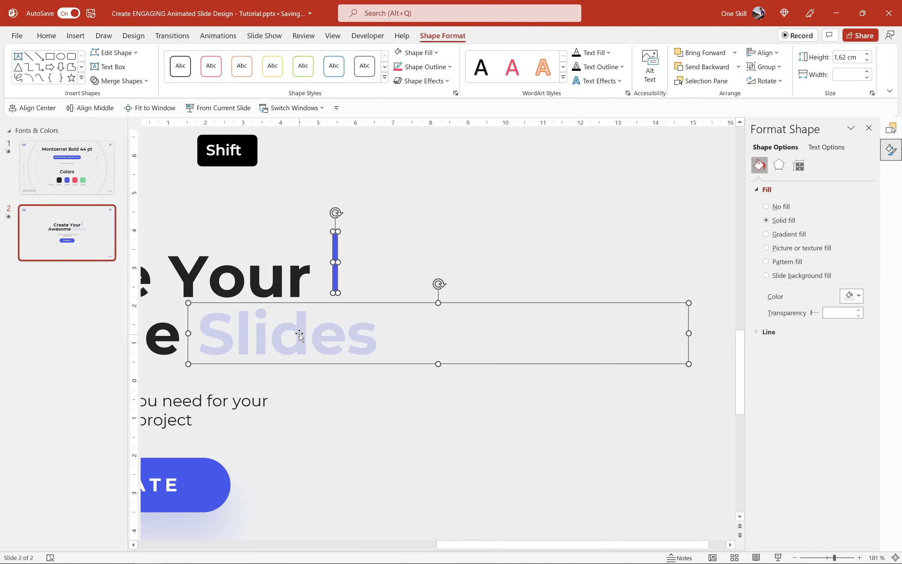
{"action": "left_click", "coordinate": [764, 53]}
{"action": "left_click", "coordinate": [779, 68]}
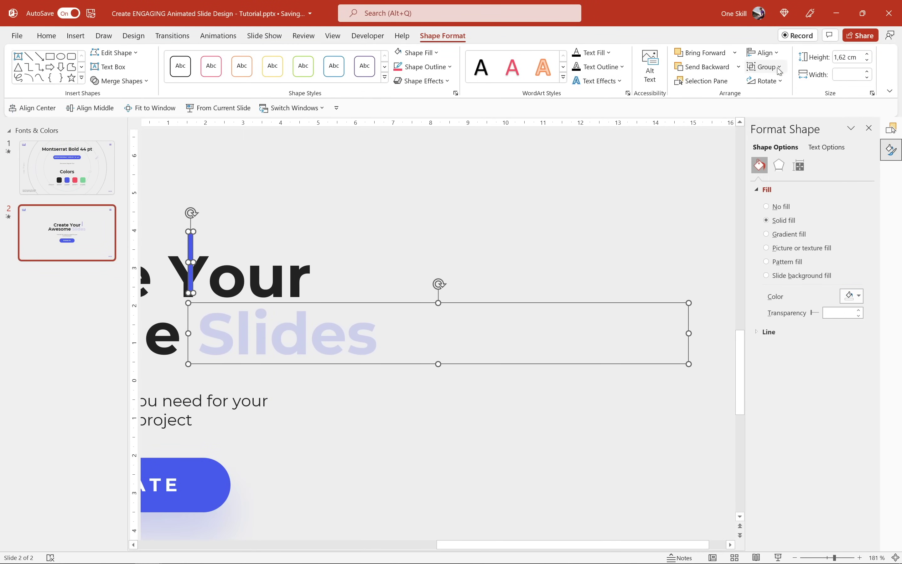
{"action": "left_click", "coordinate": [769, 53]}
{"action": "left_click", "coordinate": [785, 152]}
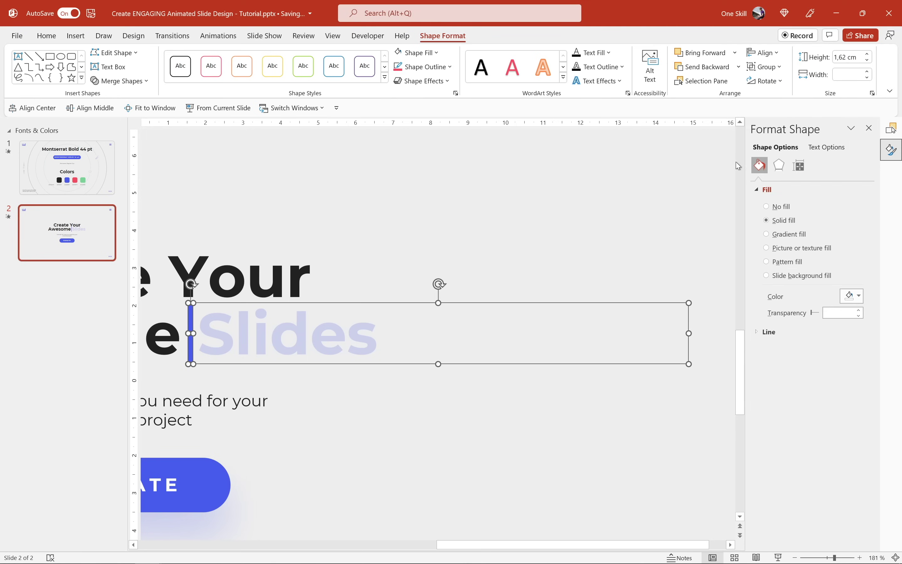
Group the bar and rectangle, then start renaming Group 7 in the Selection Pane.
{"action": "right_click", "coordinate": [382, 327]}
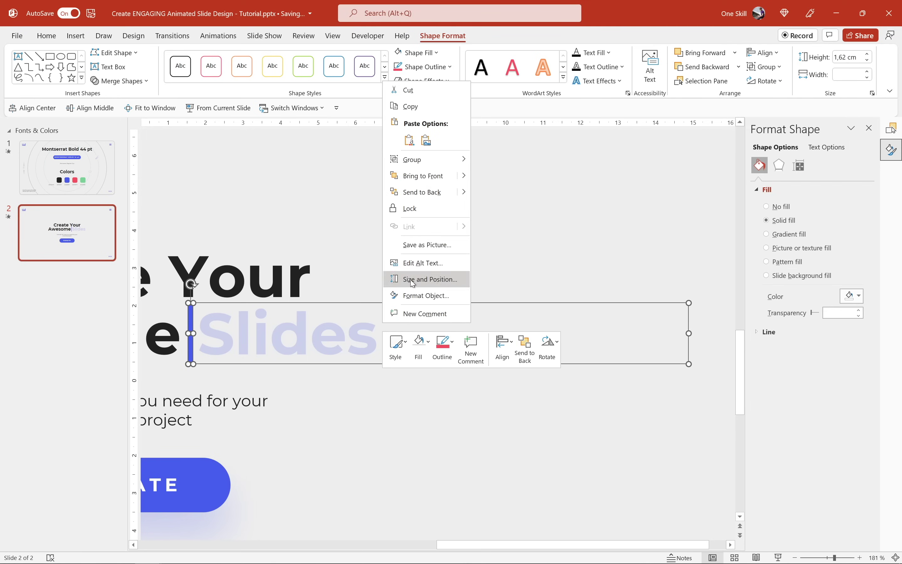
{"action": "mouse_move", "coordinate": [440, 160]}
{"action": "left_click", "coordinate": [484, 161]}
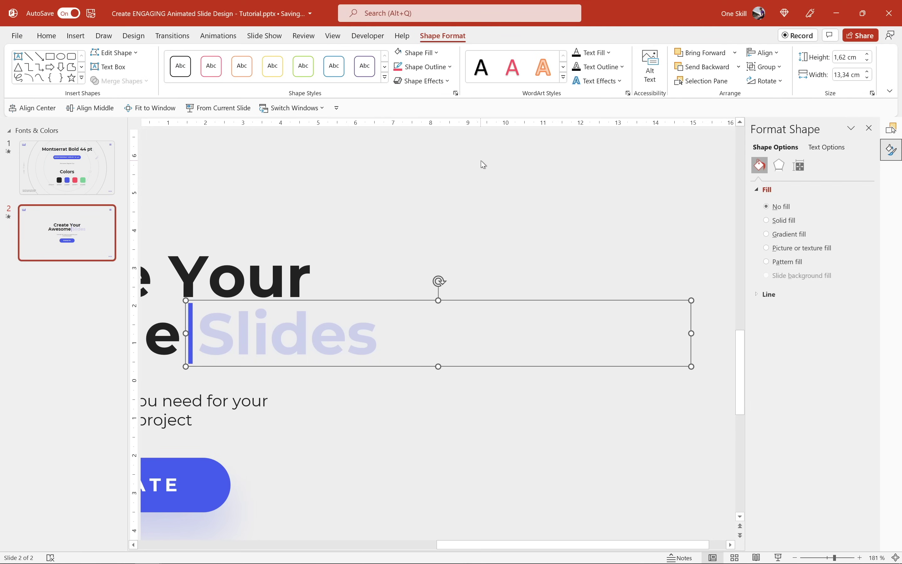
{"action": "left_click", "coordinate": [891, 128]}
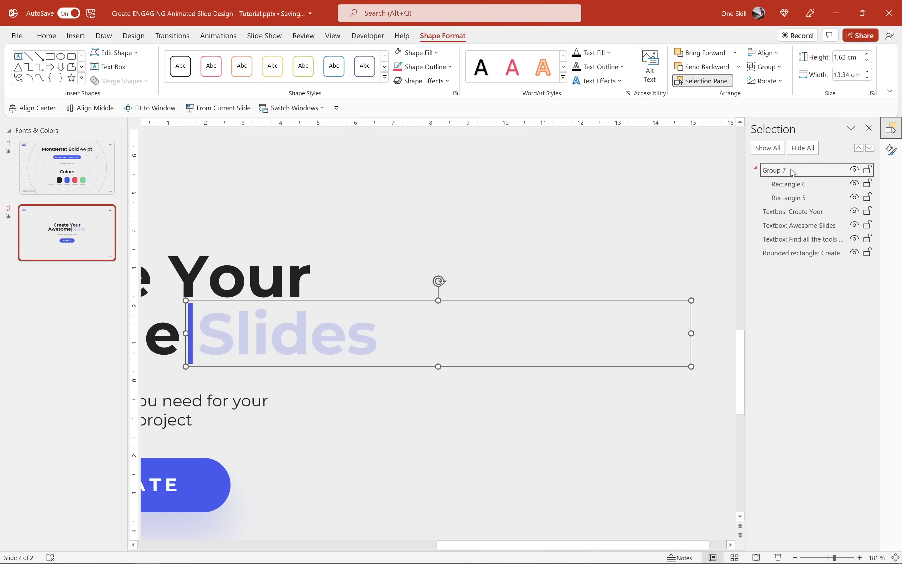
{"action": "double_click", "coordinate": [773, 169]}
Name the group 'Mask', fit the slide to the window, and drag the Mask right past 'Slides'.
{"action": "type", "text": "Mask"}
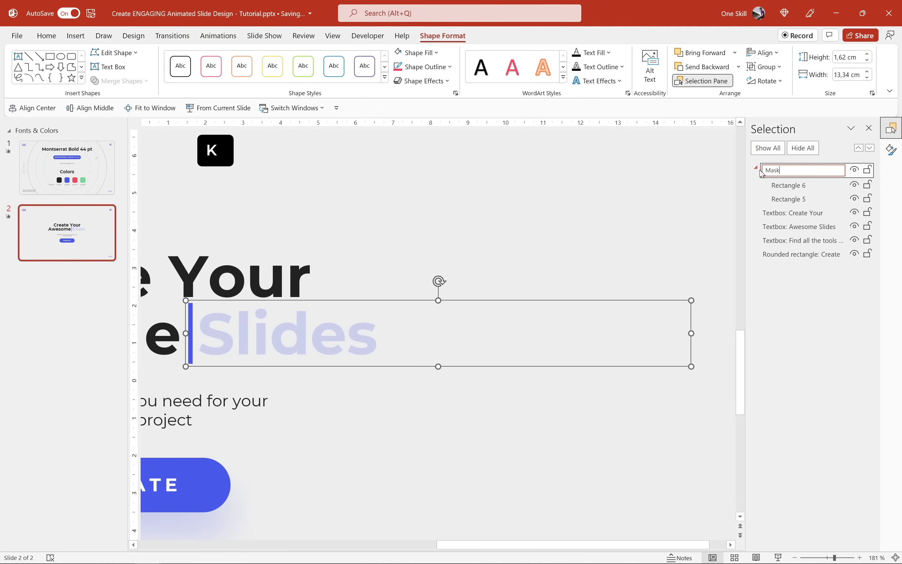
{"action": "key", "text": "Return"}
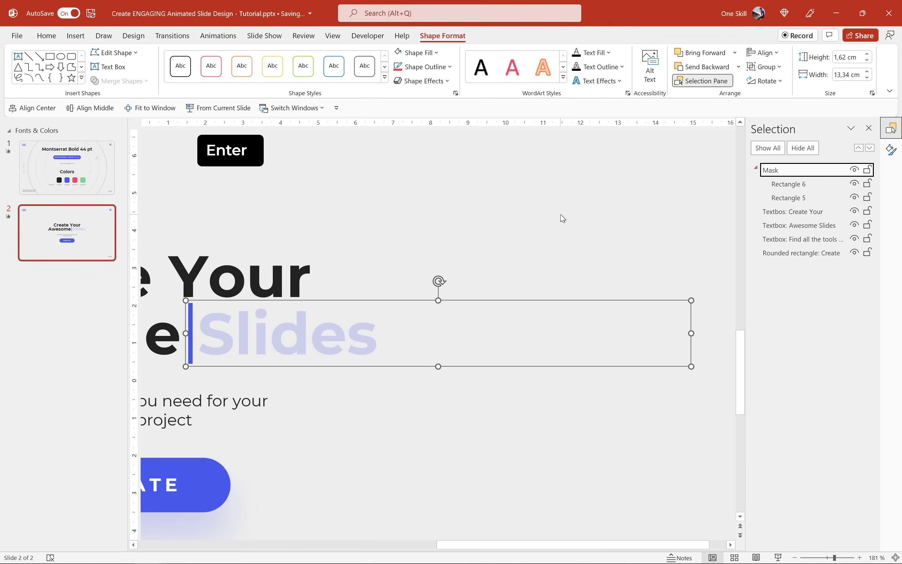
{"action": "left_click", "coordinate": [559, 218]}
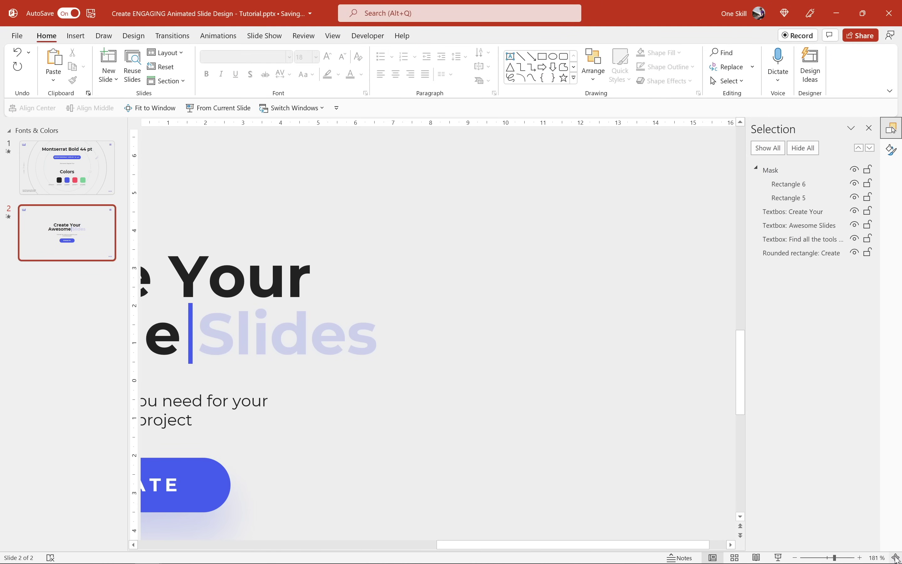
{"action": "left_click", "coordinate": [896, 558]}
{"action": "left_click", "coordinate": [537, 304]}
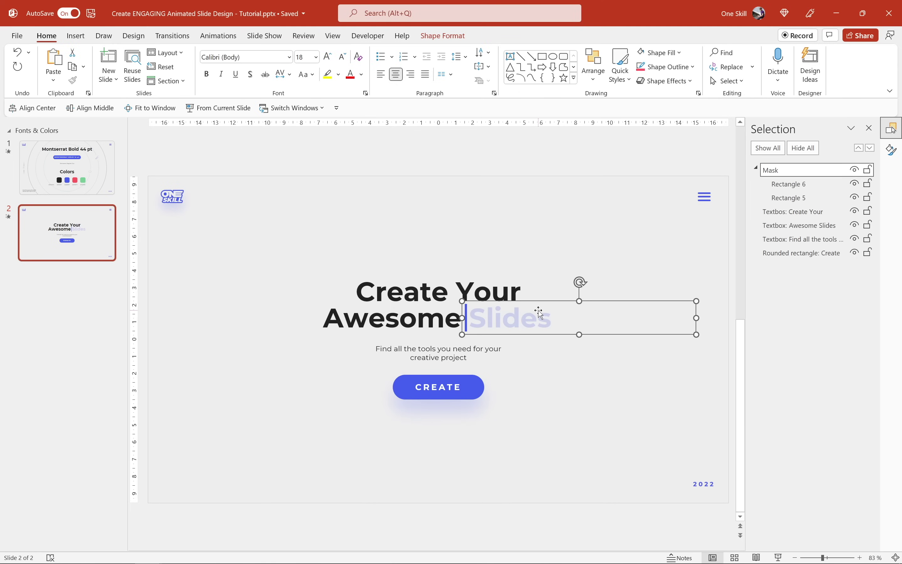
{"action": "left_click_drag", "start_coordinate": [498, 316], "coordinate": [605, 315]}
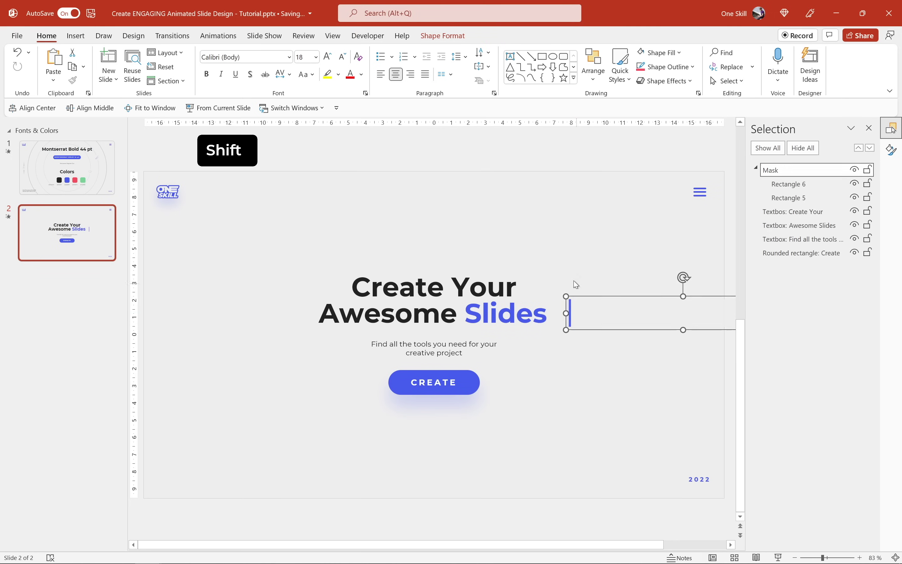
Turn on Guides and slide the 'Awesome Slides' text box horizontally to the right.
{"action": "key", "text": "Escape"}
{"action": "left_click", "coordinate": [460, 312]}
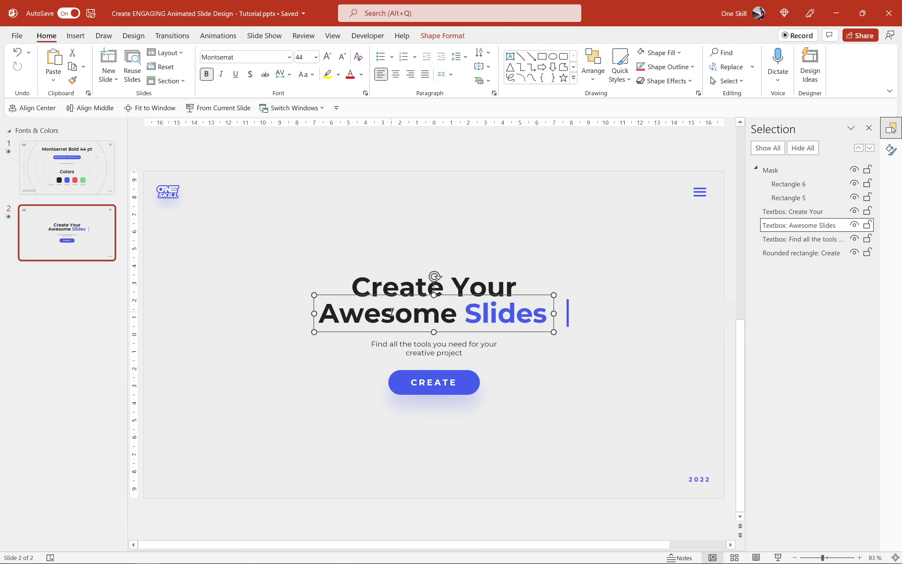
{"action": "left_click", "coordinate": [333, 36]}
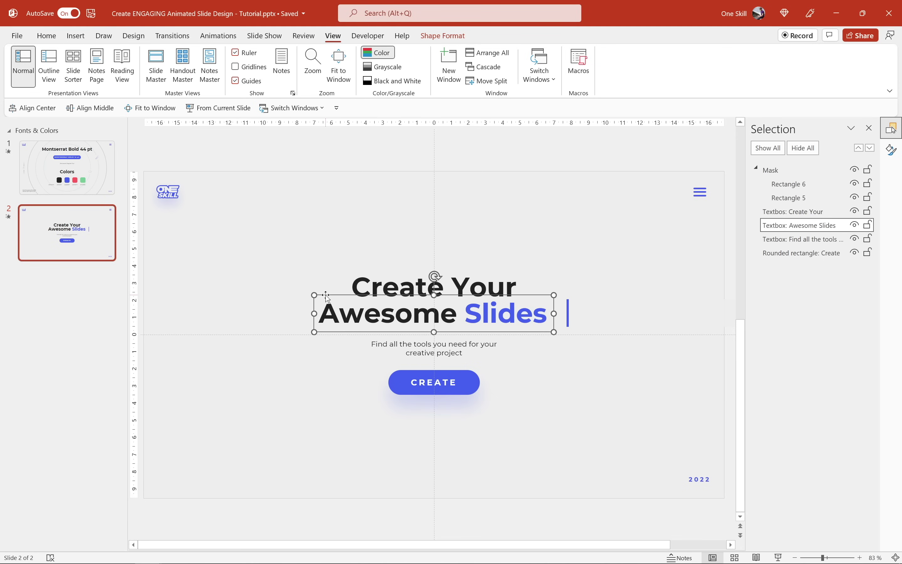
{"action": "left_click_drag", "start_coordinate": [326, 297], "coordinate": [373, 296]}
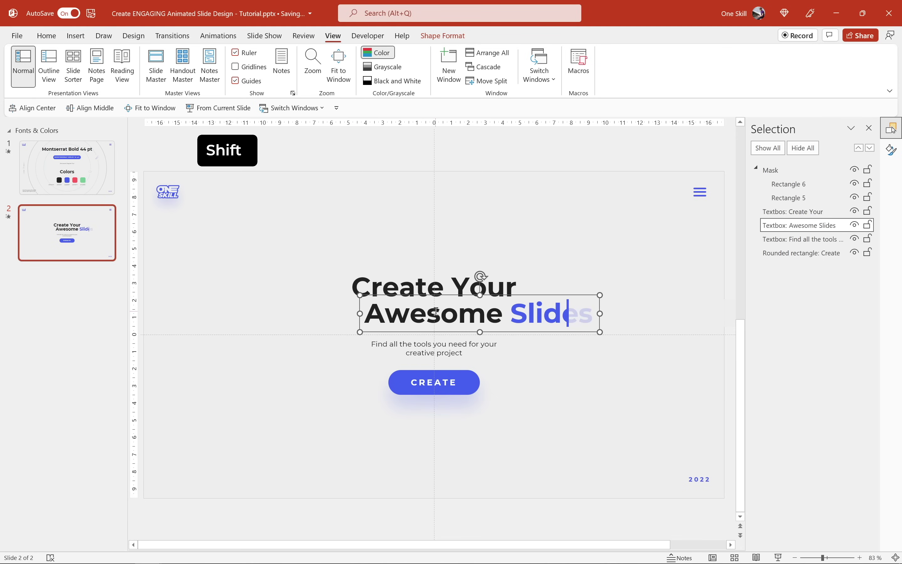
Move the Mask back left over 'Slides' and nudge it right so the bar follows 'Awesome'.
{"action": "left_click", "coordinate": [639, 317]}
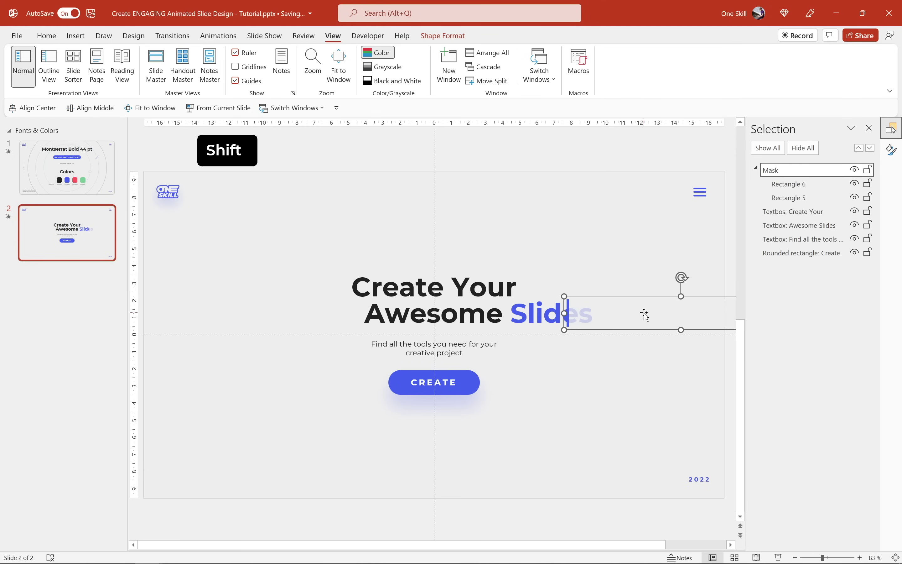
{"action": "left_click_drag", "start_coordinate": [643, 315], "coordinate": [584, 313]}
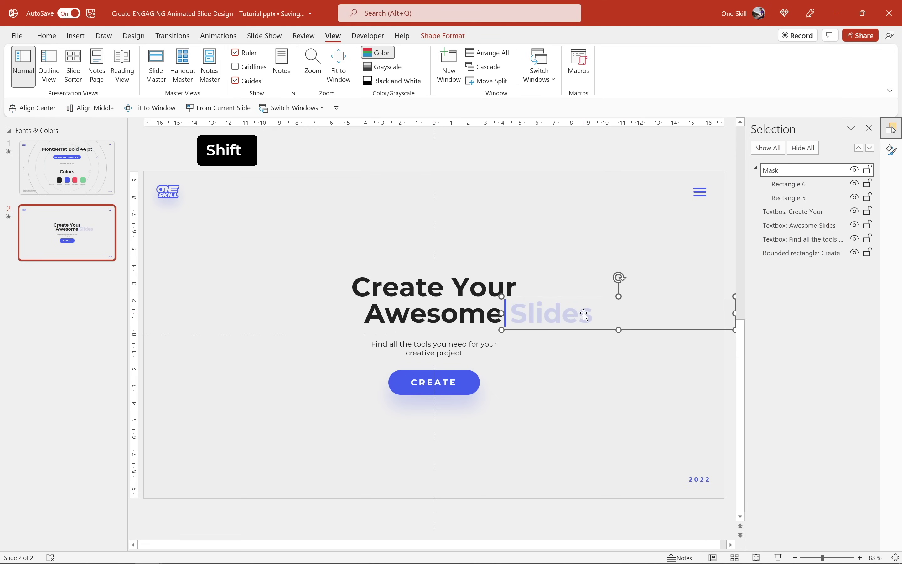
{"action": "key", "text": "Right"}
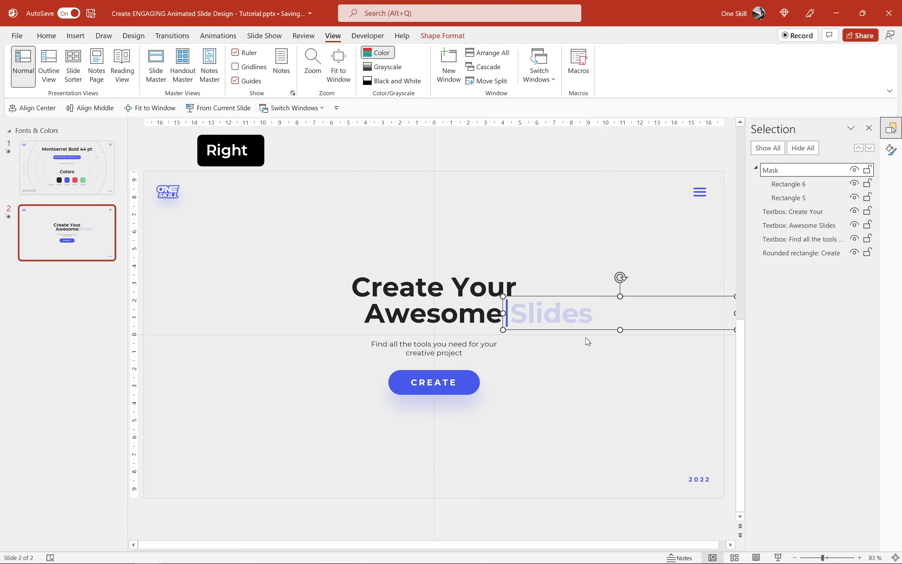
{"action": "left_click", "coordinate": [582, 364]}
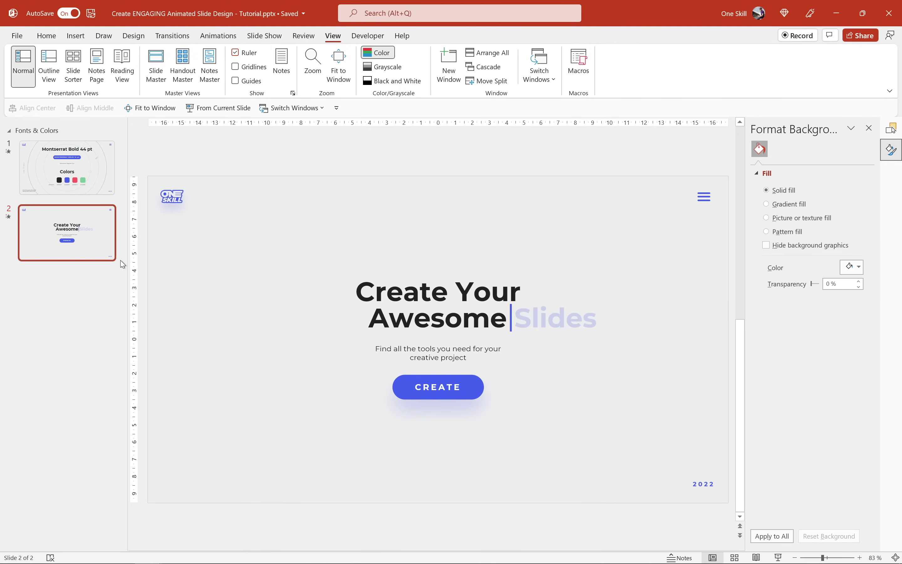
Duplicate slide 2 and select the whole 'Awesome Slides' text box on the new slide 3.
{"action": "right_click", "coordinate": [99, 243]}
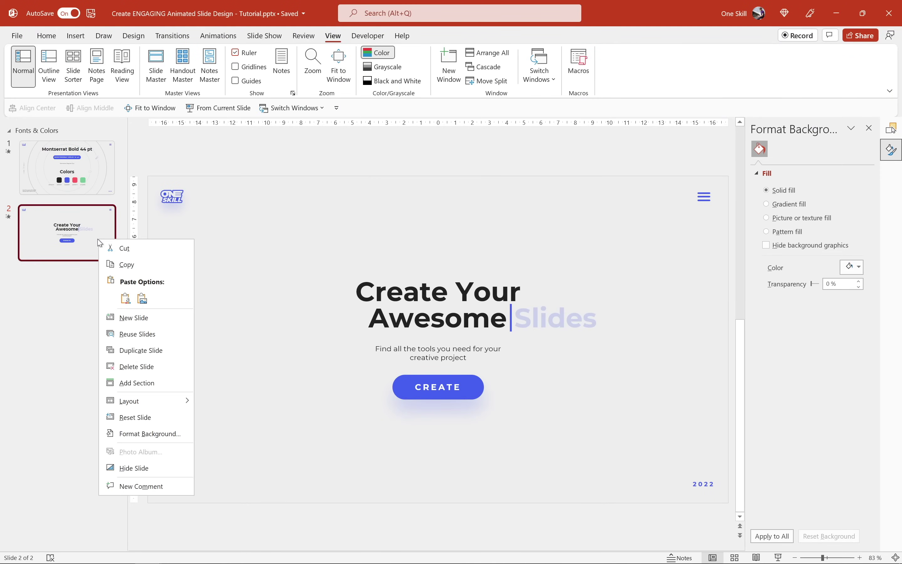
{"action": "left_click", "coordinate": [142, 350]}
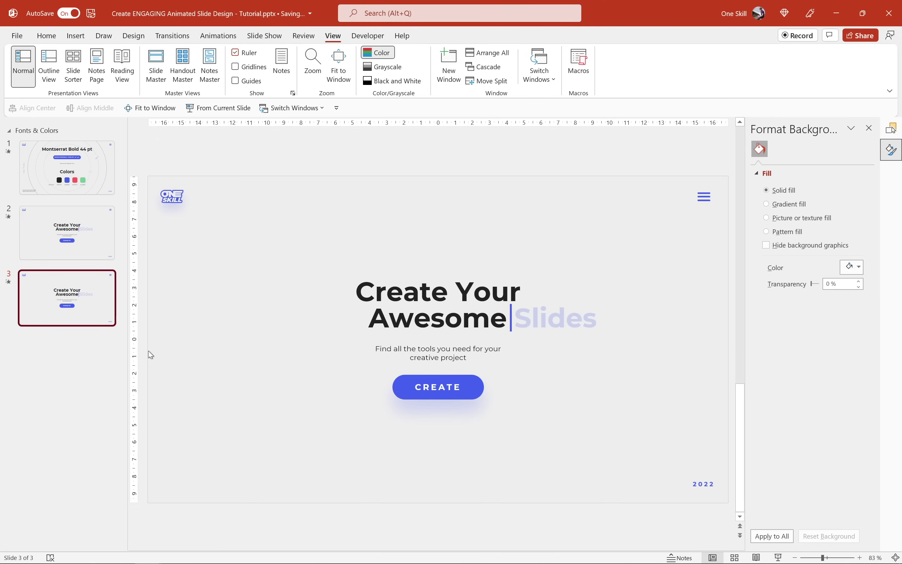
{"action": "left_click", "coordinate": [386, 321]}
{"action": "left_click", "coordinate": [365, 317]}
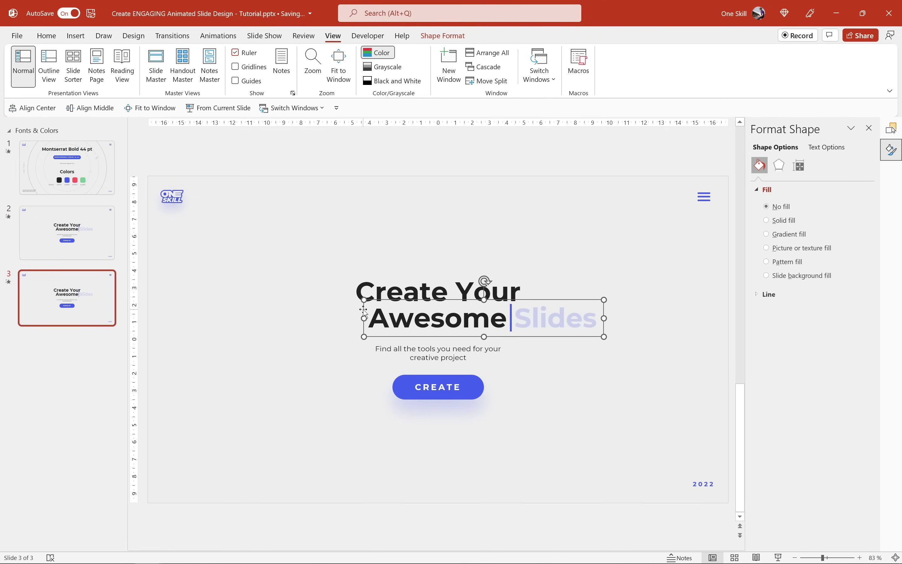
Centre the text box horizontally and shift the Mask right to reveal 'Slides' fully.
{"action": "left_click", "coordinate": [41, 110]}
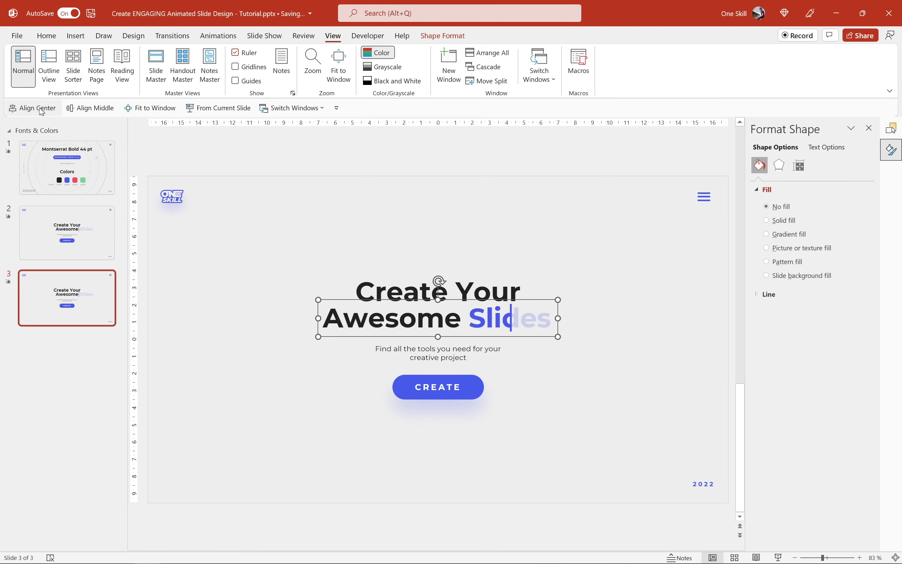
{"action": "left_click", "coordinate": [593, 318]}
{"action": "left_click_drag", "start_coordinate": [556, 316], "coordinate": [588, 318]}
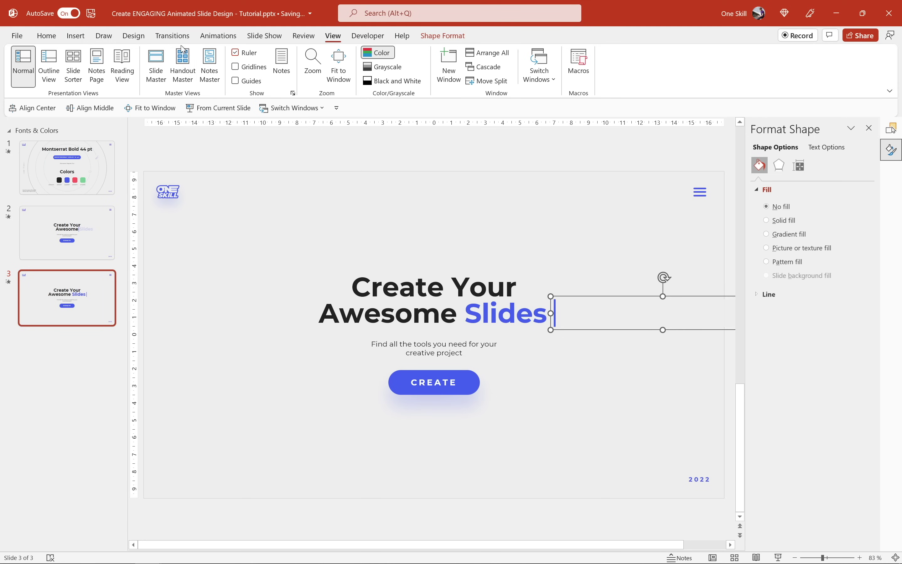
Apply a Morph transition to slide 3 with a 0,5-second duration.
{"action": "left_click", "coordinate": [173, 36]}
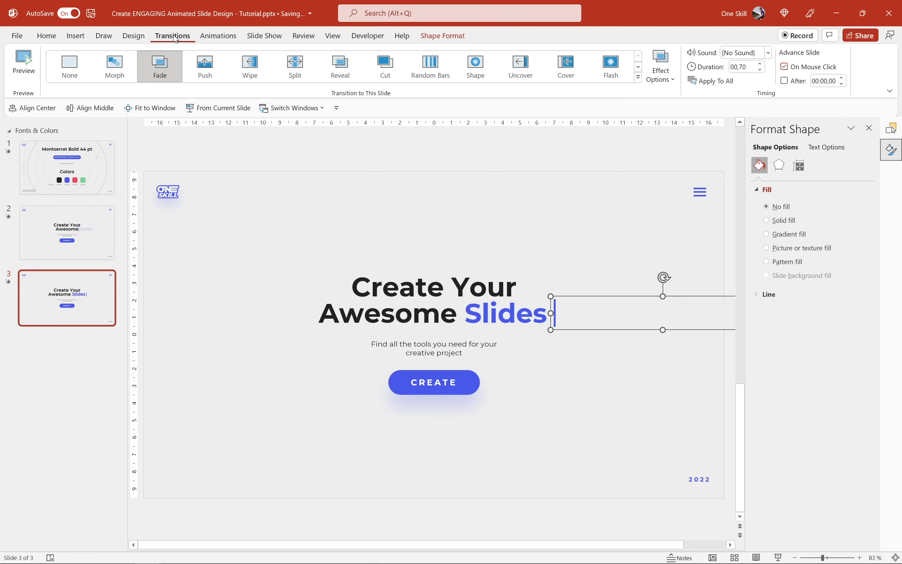
{"action": "left_click", "coordinate": [117, 71]}
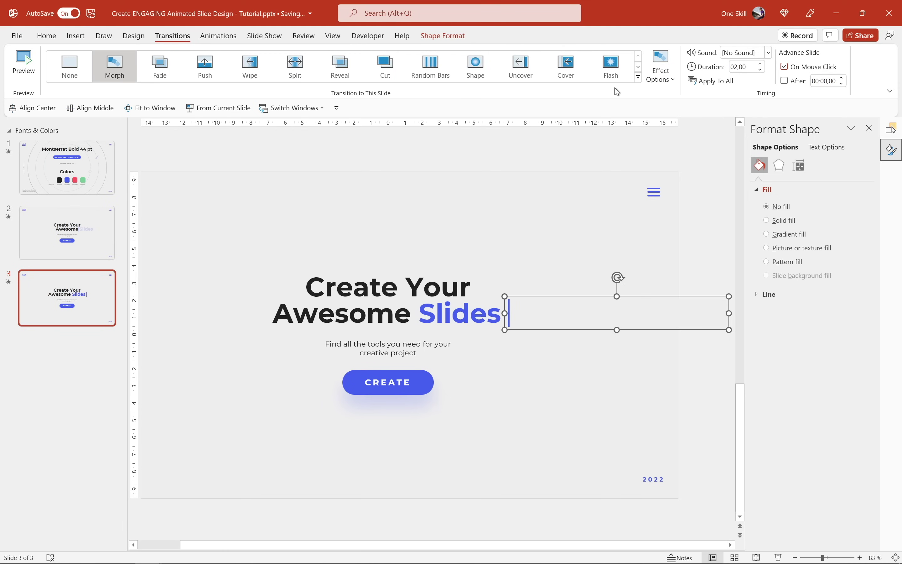
{"action": "left_click", "coordinate": [746, 66]}
{"action": "type", "text": "0,5"}
{"action": "key", "text": "Return"}
Preview the Morph transition twice, then go back to slide 2.
{"action": "left_click", "coordinate": [26, 63]}
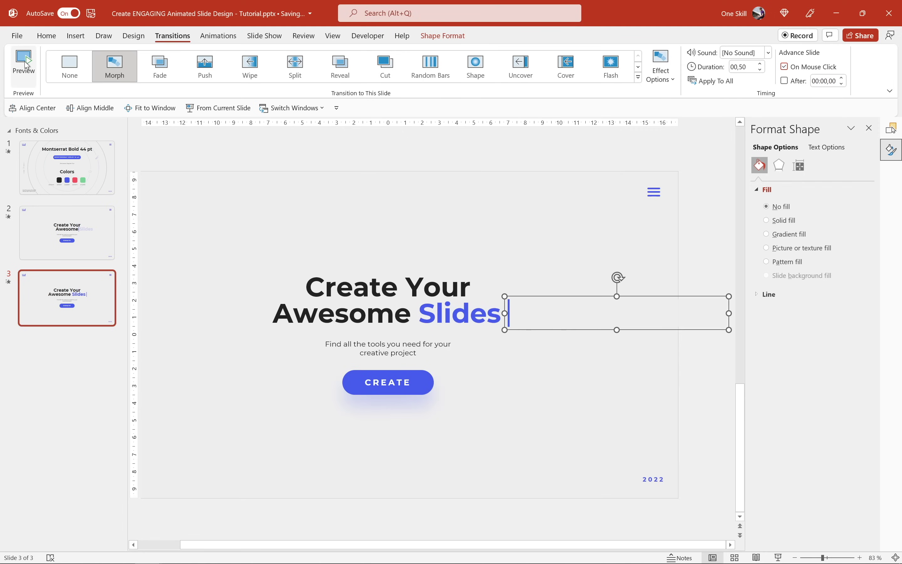
{"action": "left_click", "coordinate": [26, 62]}
{"action": "left_click", "coordinate": [71, 218]}
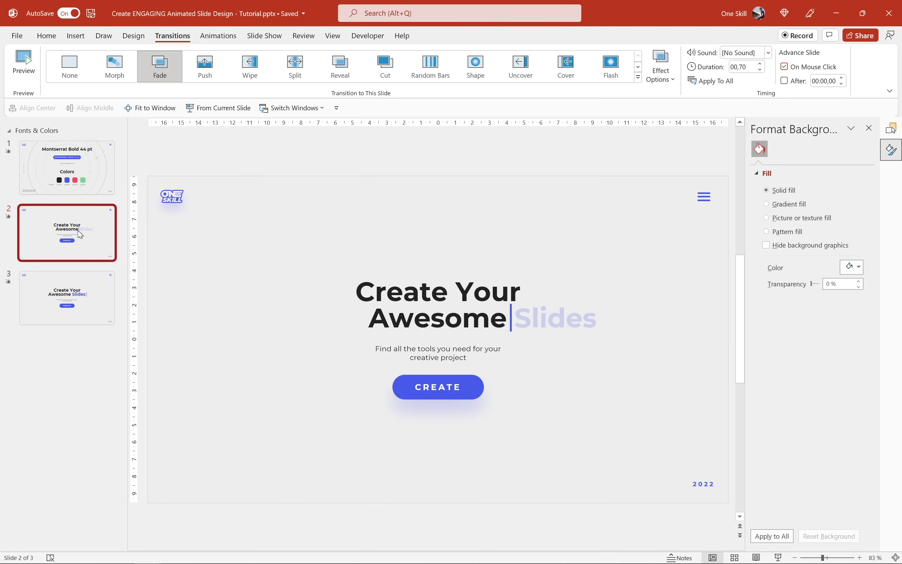
Duplicate slide 2 into position 4 and give it a Morph transition lasting 0,5 seconds.
{"action": "key", "text": "ctrl+d"}
{"action": "left_click_drag", "start_coordinate": [80, 293], "coordinate": [87, 381]}
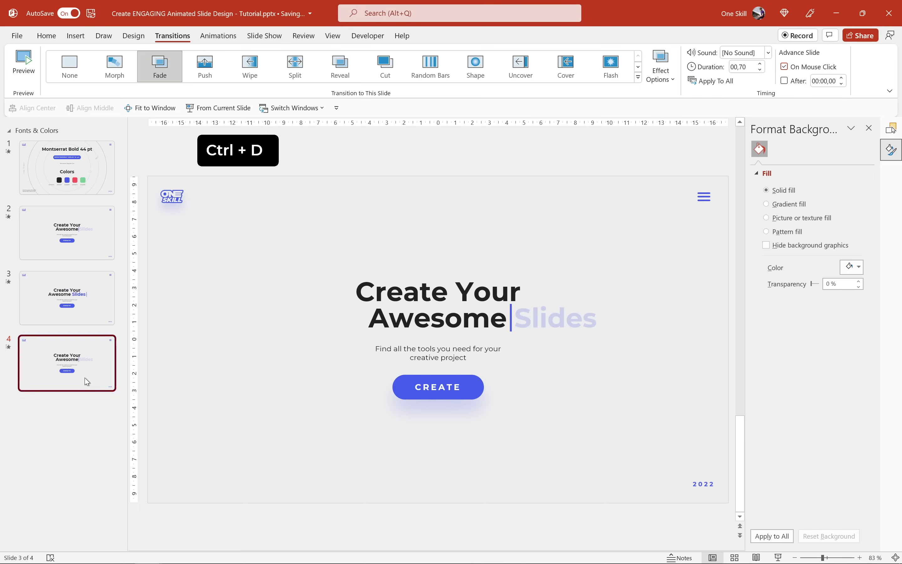
{"action": "left_click", "coordinate": [115, 69]}
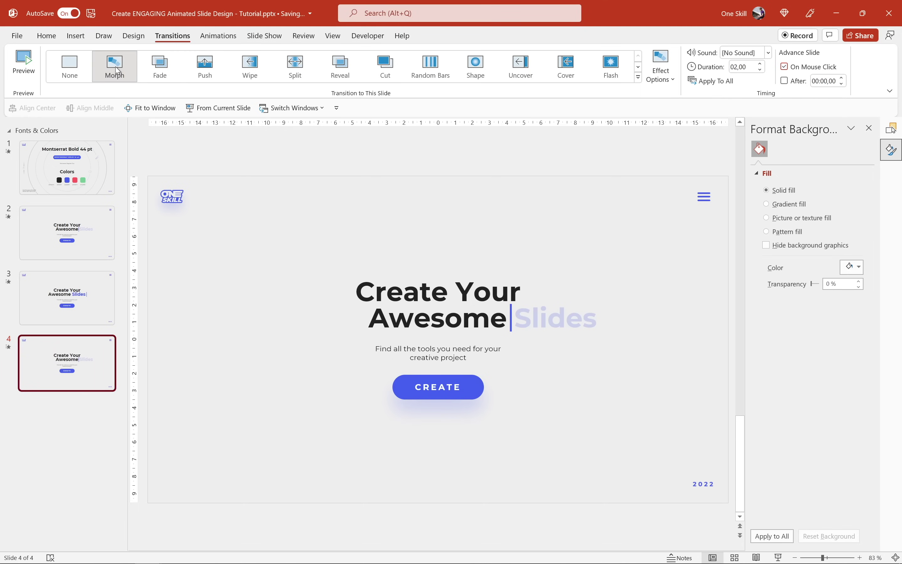
{"action": "left_click", "coordinate": [750, 67]}
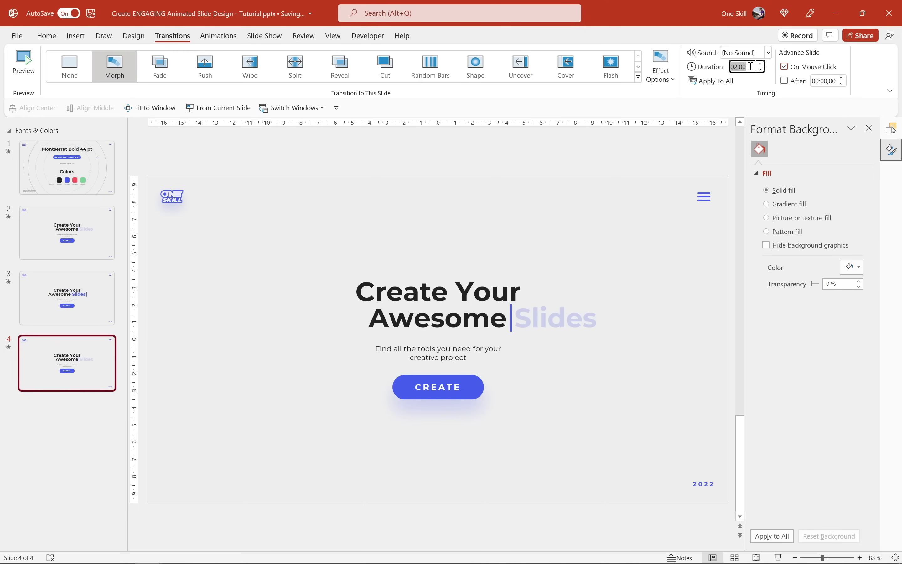
{"action": "type", "text": "0,5"}
{"action": "key", "text": "Return"}
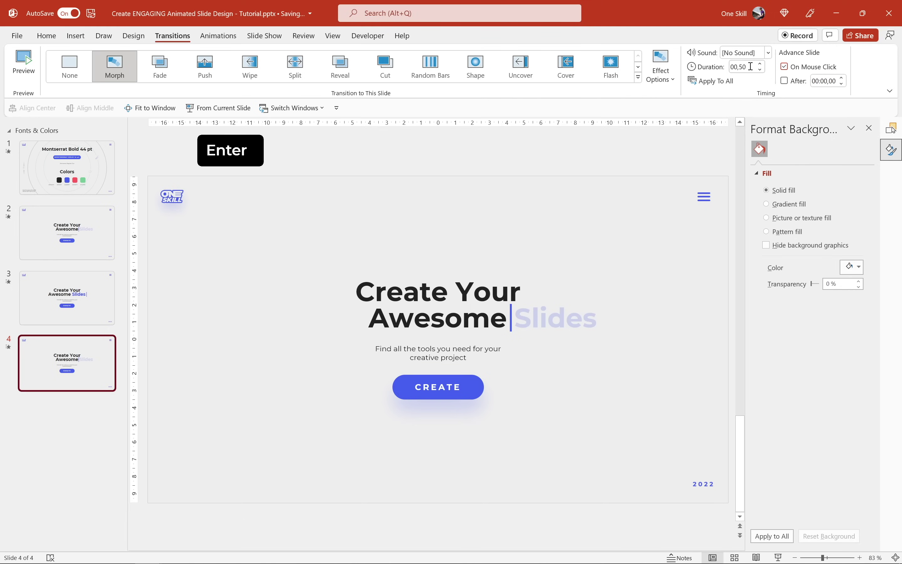
Review the transition settings of slides 2, 3 and 4, ending back on slide 2.
{"action": "left_click", "coordinate": [100, 244]}
{"action": "left_click", "coordinate": [98, 294]}
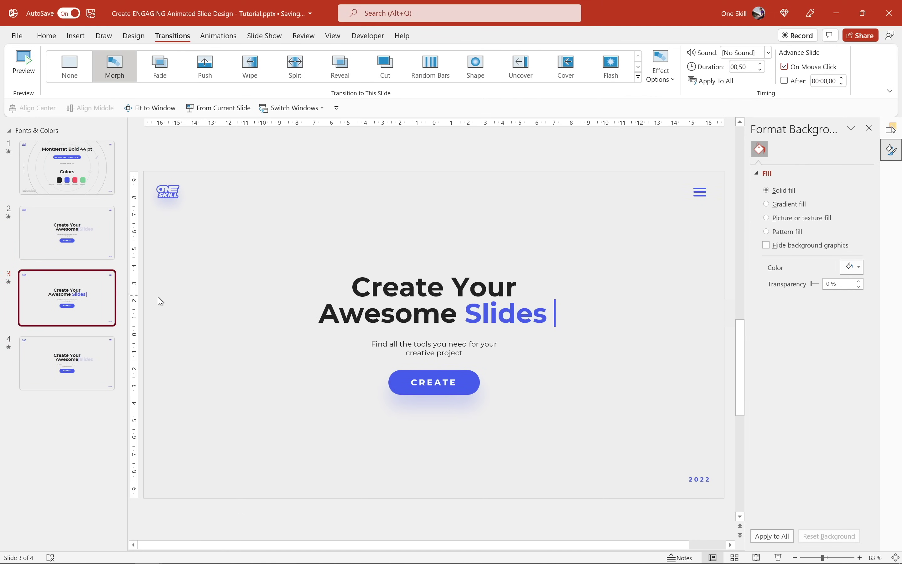
{"action": "left_click", "coordinate": [114, 357]}
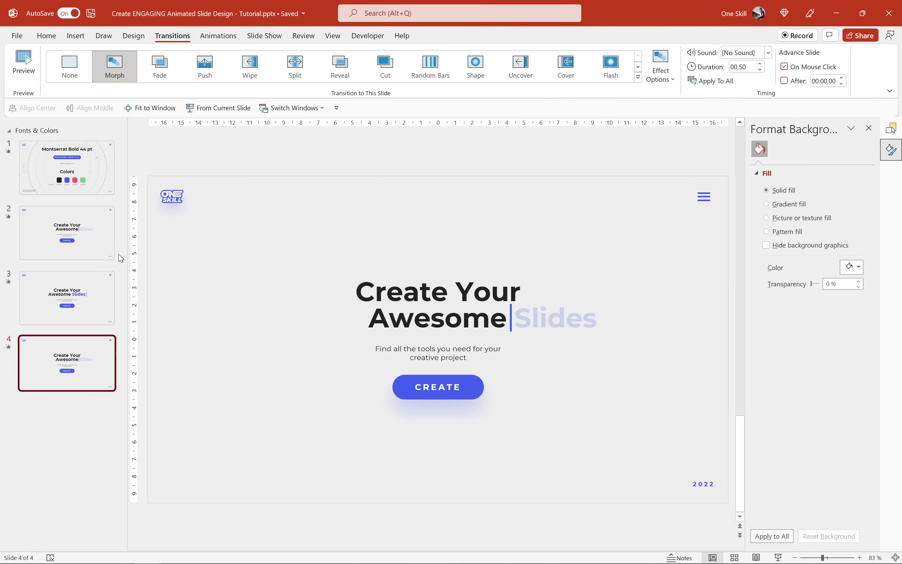
{"action": "left_click", "coordinate": [90, 235]}
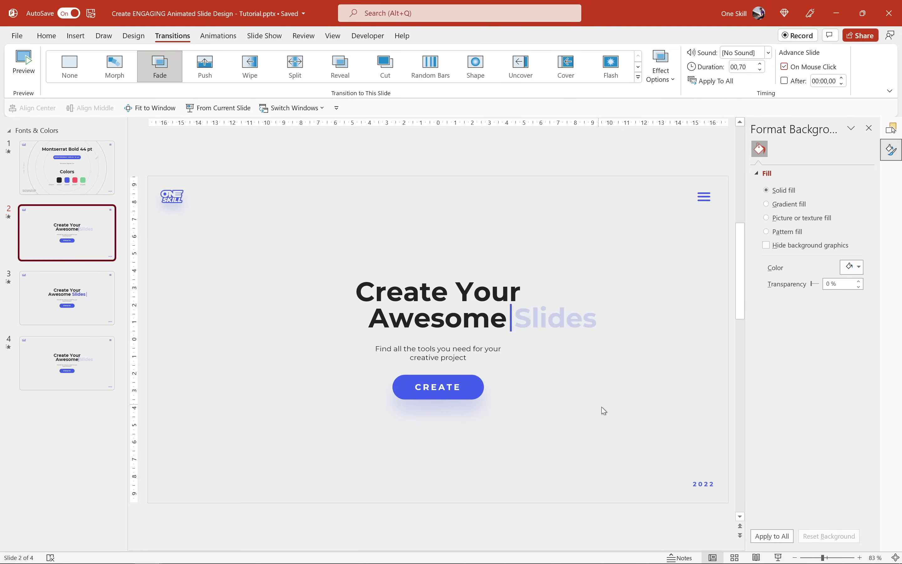
{"action": "left_click", "coordinate": [778, 557]}
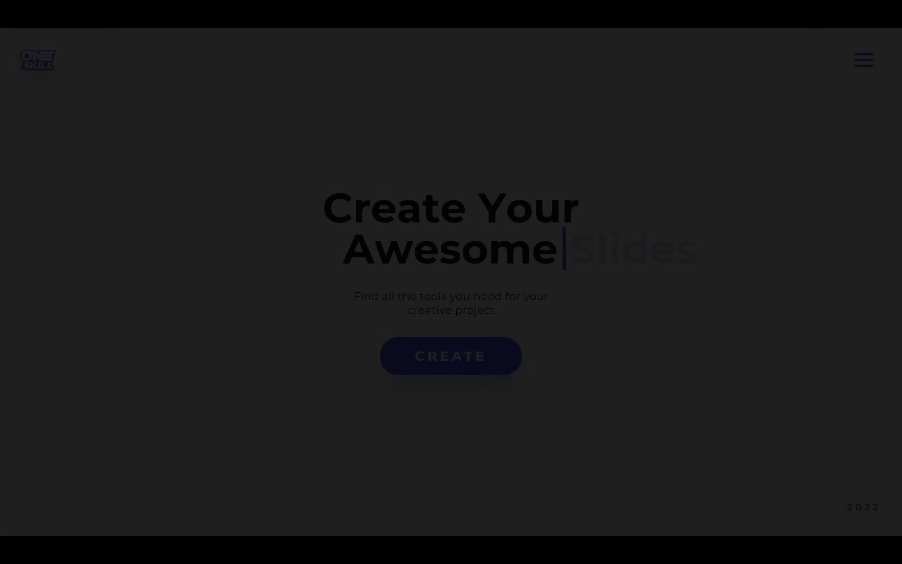
{"action": "key", "text": "Right"}
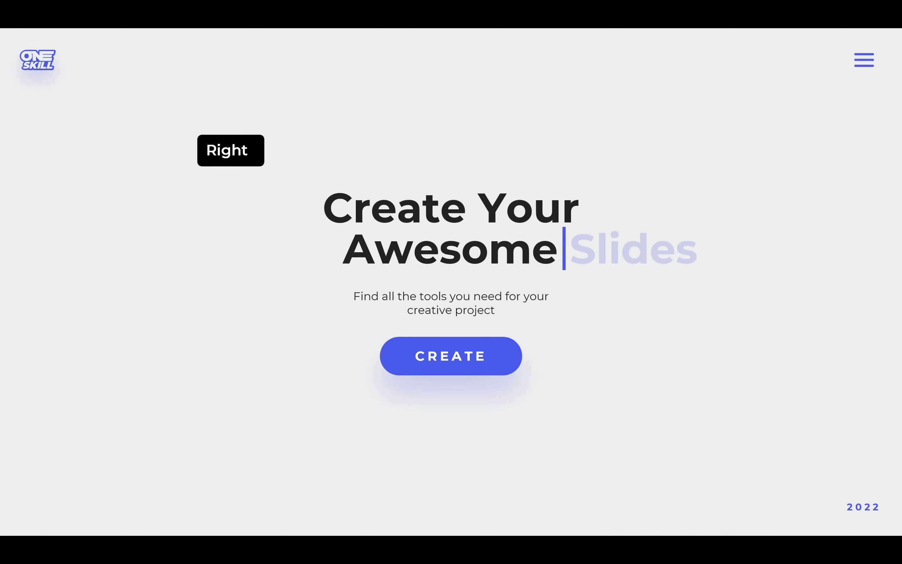
{"action": "key", "text": "Left"}
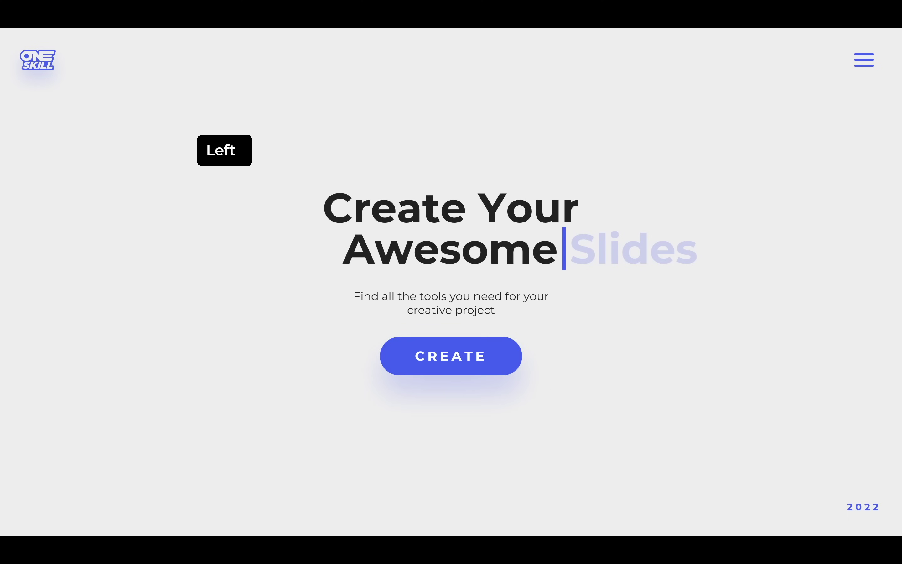
{"action": "key", "text": "Right"}
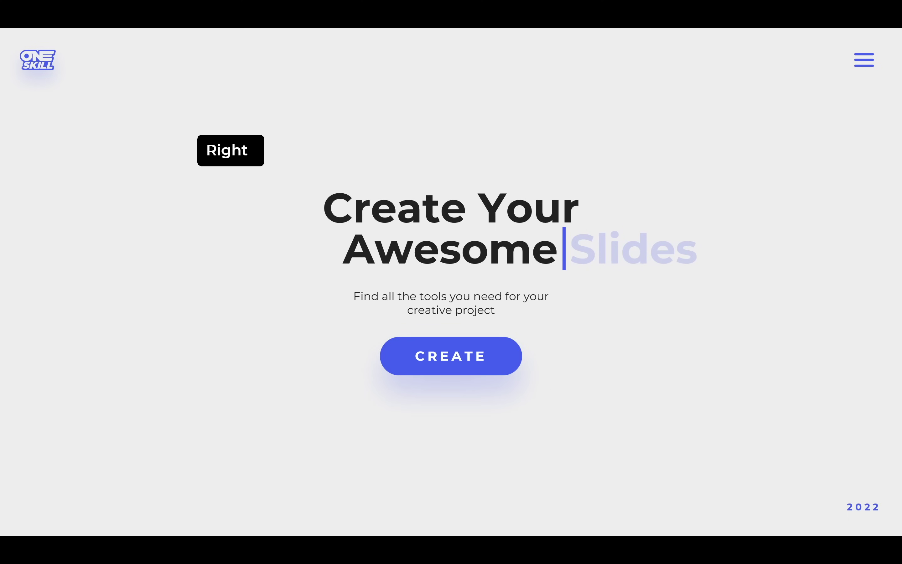
{"action": "key", "text": "Right"}
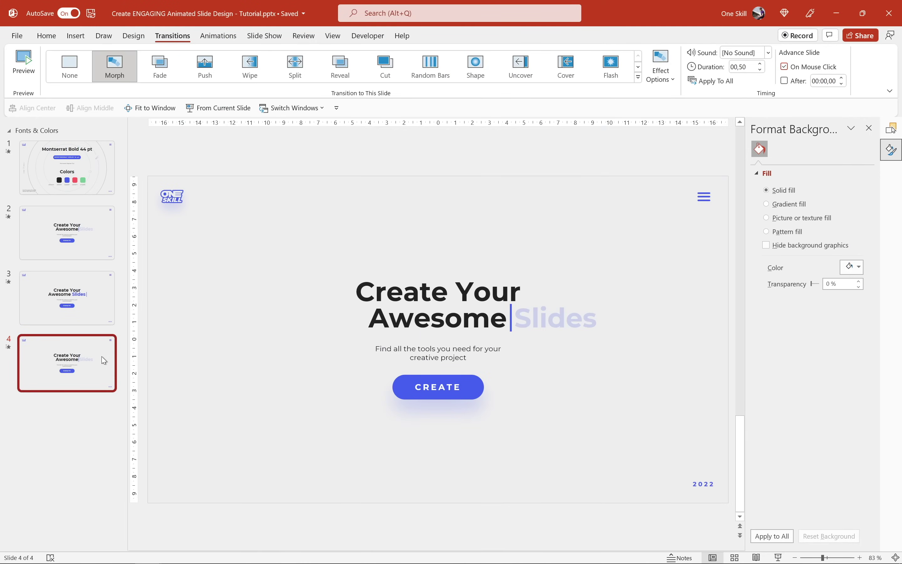
Duplicate slide 4 as slide 5 and set its transition to None.
{"action": "right_click", "coordinate": [104, 360]}
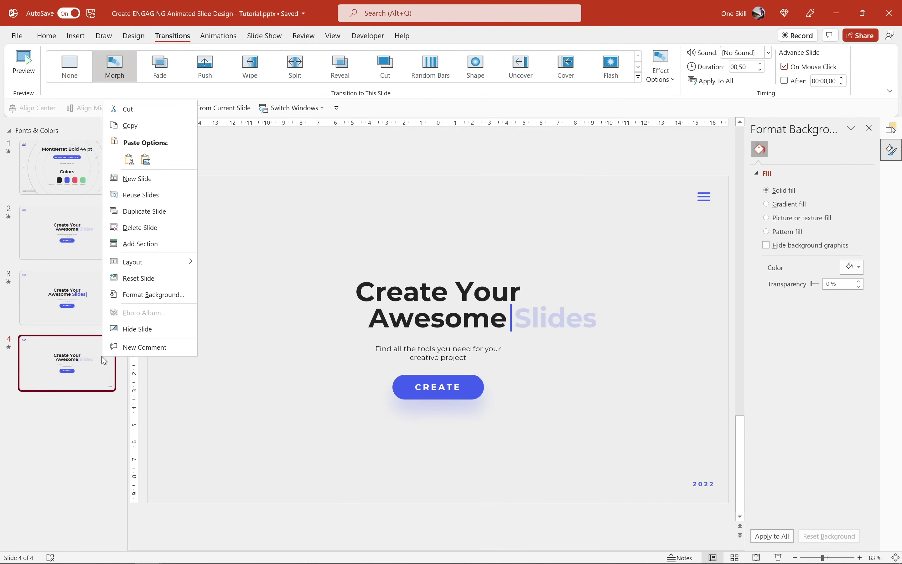
{"action": "left_click", "coordinate": [163, 215]}
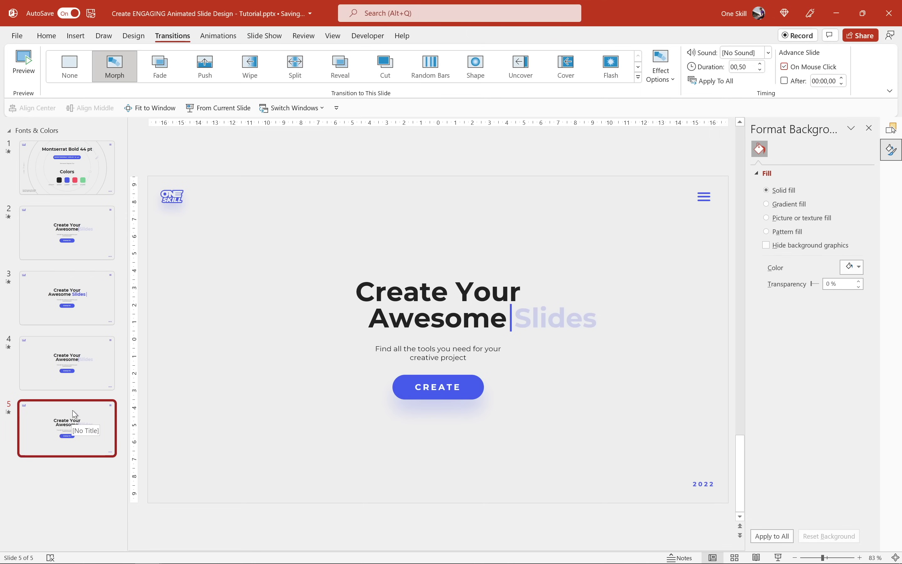
{"action": "left_click", "coordinate": [69, 74]}
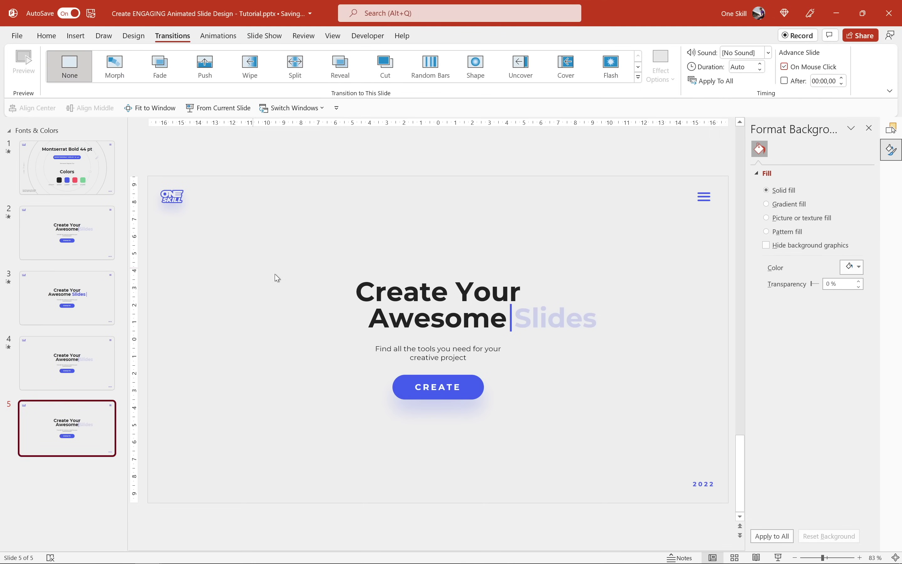
Hide the Mask shape in the Selection pane so the word 'Slides' shows fully.
{"action": "left_click", "coordinate": [565, 318]}
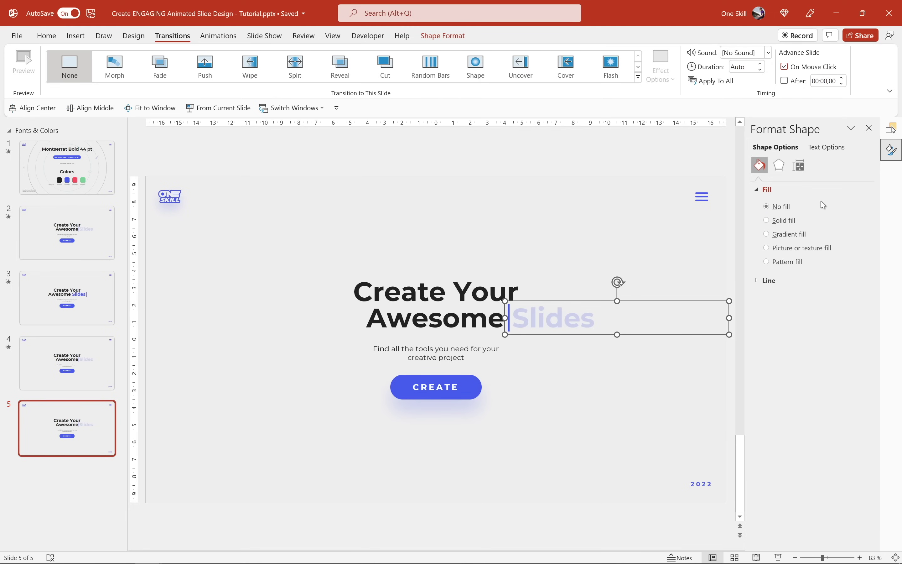
{"action": "left_click", "coordinate": [892, 130]}
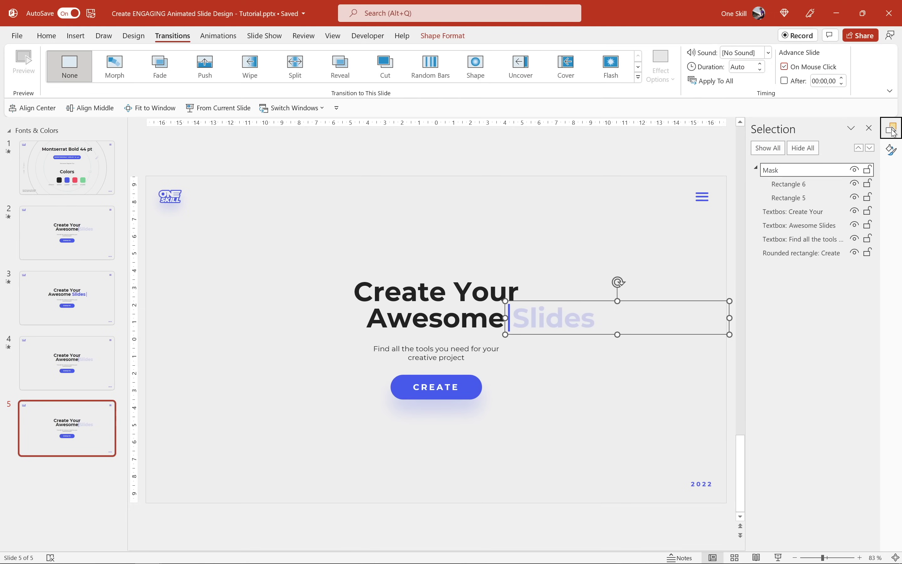
{"action": "left_click", "coordinate": [855, 171]}
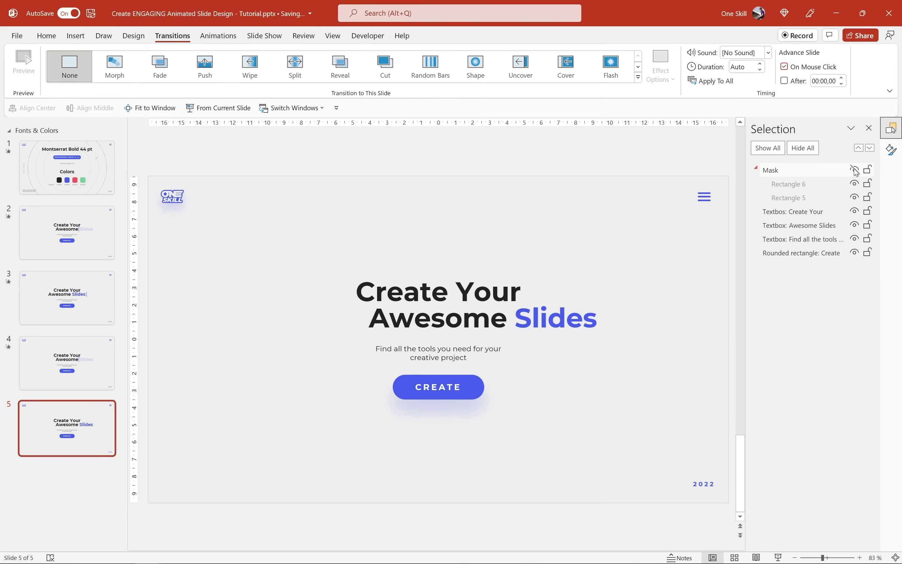
Replace 'Slides' with 'Videos' in the headline, unhide the Mask, and return to slide 4.
{"action": "left_click", "coordinate": [565, 311]}
{"action": "double_click", "coordinate": [565, 311]}
{"action": "type", "text": "V"}
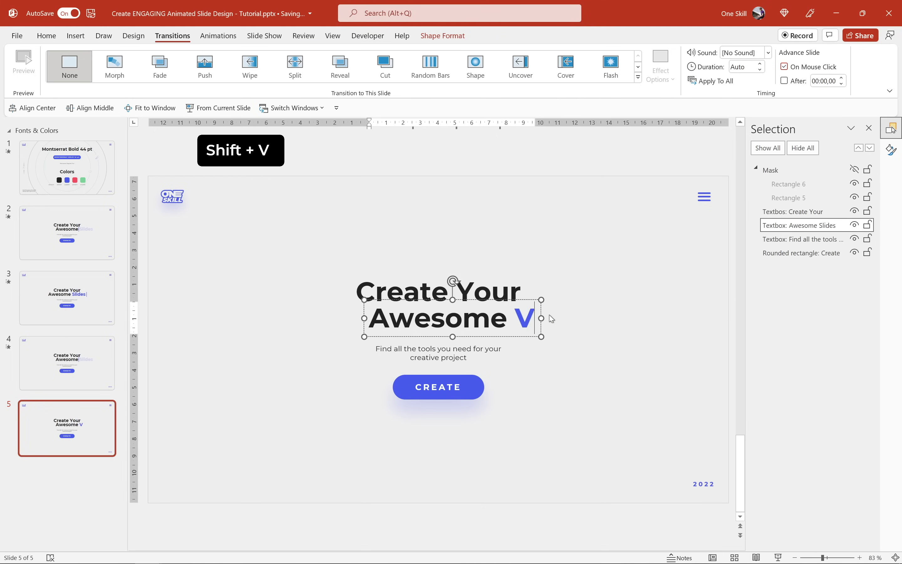
{"action": "type", "text": "ideos"}
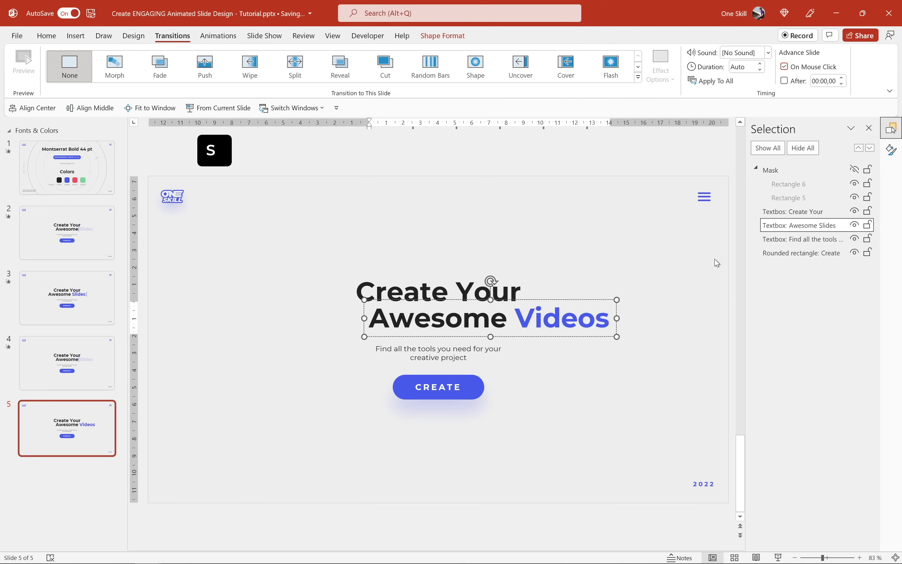
{"action": "left_click", "coordinate": [855, 170]}
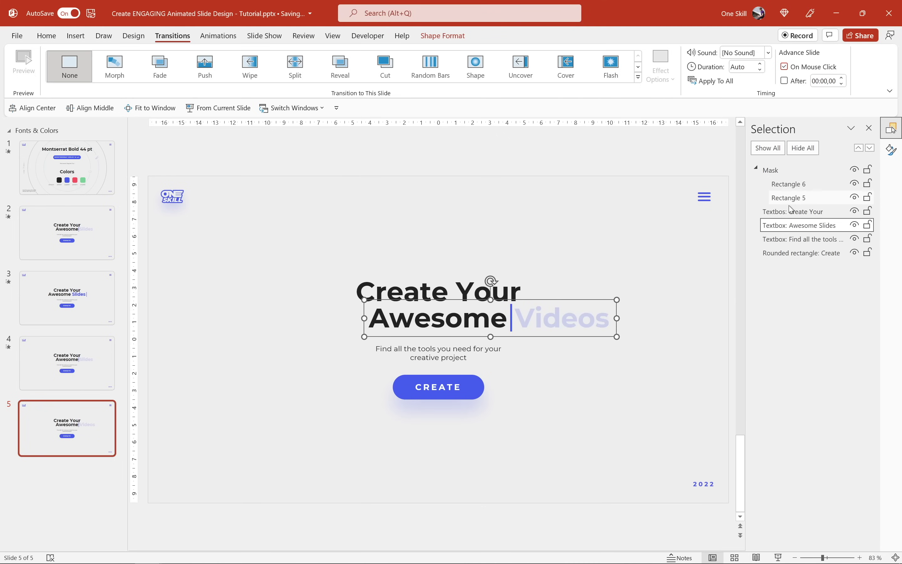
{"action": "left_click", "coordinate": [627, 357]}
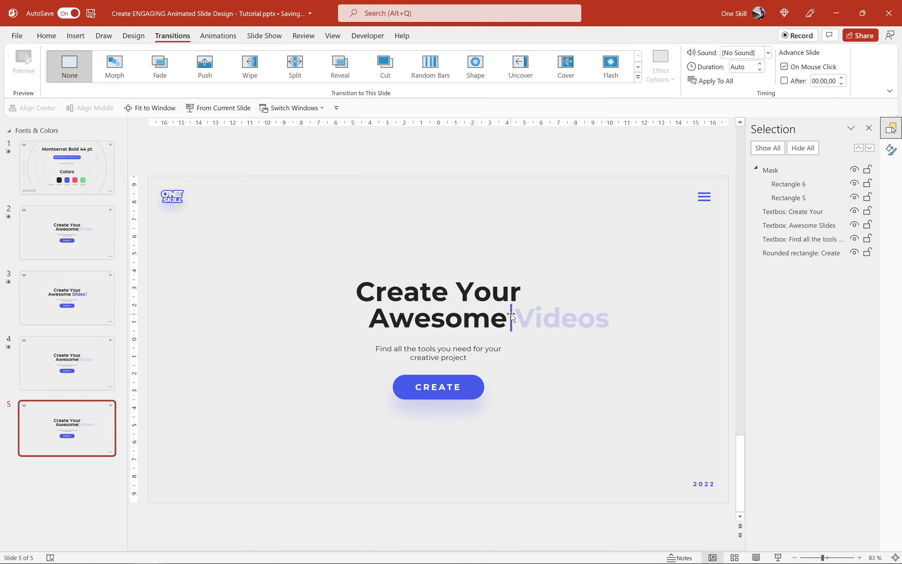
{"action": "left_click", "coordinate": [105, 363]}
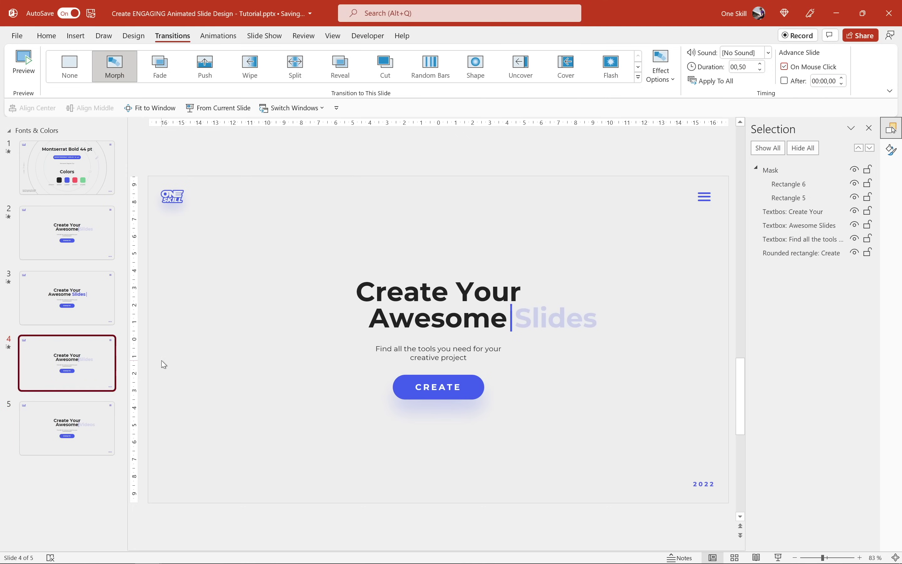
{"action": "left_click", "coordinate": [778, 557]}
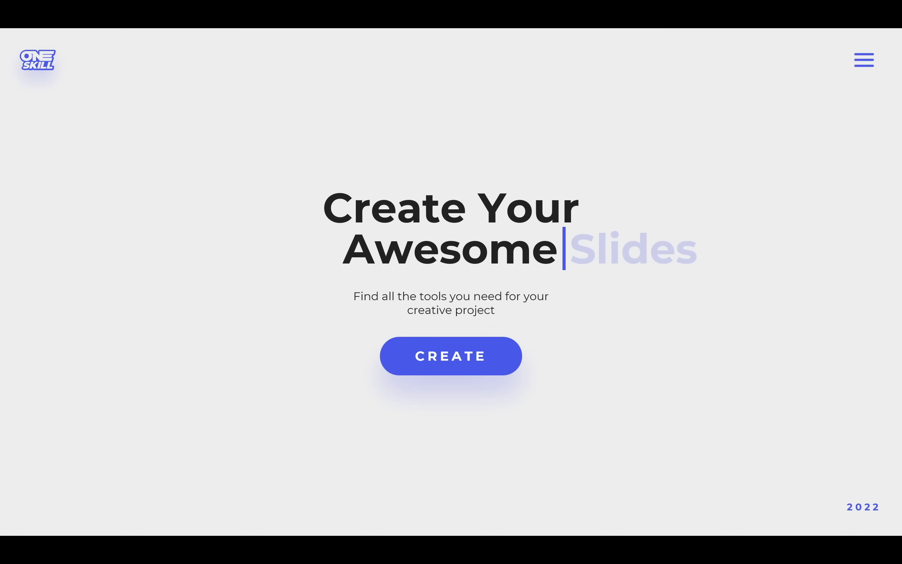
{"action": "key", "text": "Right"}
{"action": "key", "text": "Left"}
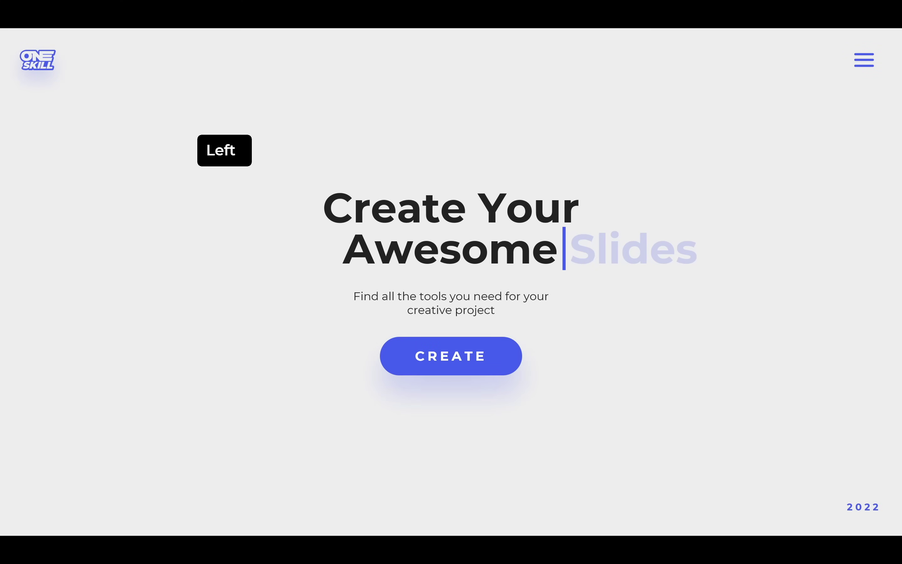
{"action": "key", "text": "Right"}
{"action": "key", "text": "Left"}
{"action": "key", "text": "Right"}
{"action": "key", "text": "Escape"}
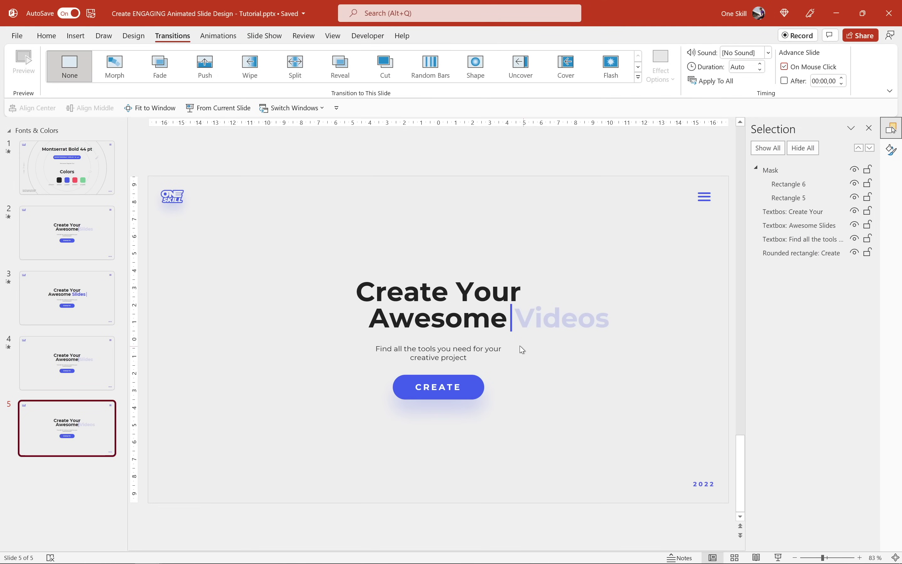